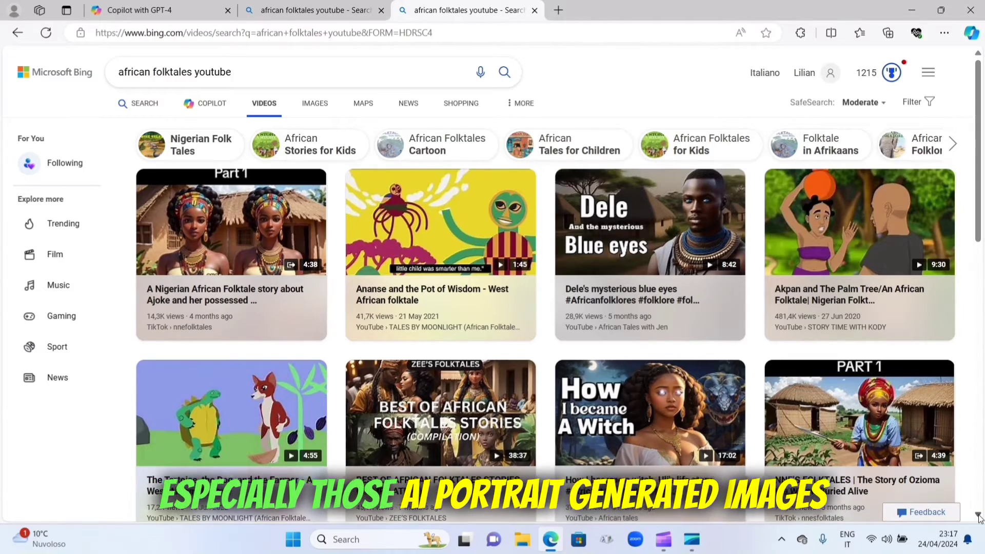
Step: Look through the video results for african folktales youtube, examining the AI-generated thumbnails, view counts and channels
{"action": "scroll", "coordinate": [981, 518], "scroll_direction": "down", "scroll_amount": 4}
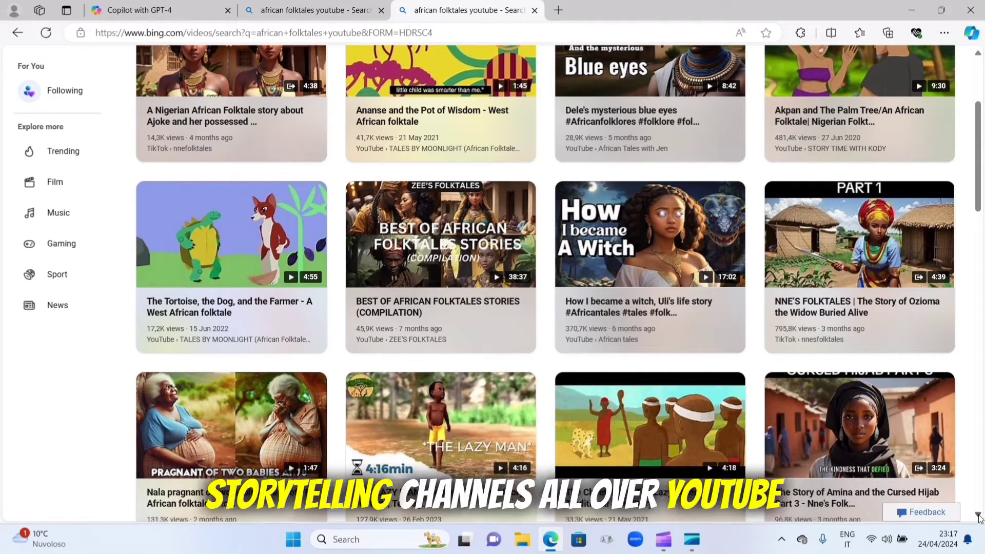
{"action": "scroll", "coordinate": [979, 518], "scroll_direction": "down", "scroll_amount": 12}
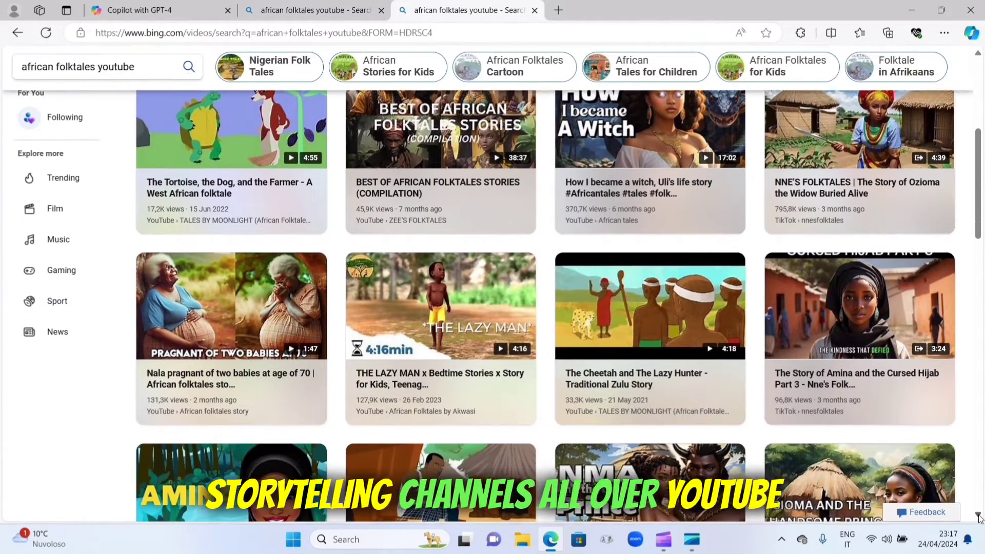
{"action": "scroll", "coordinate": [979, 517], "scroll_direction": "down", "scroll_amount": 3}
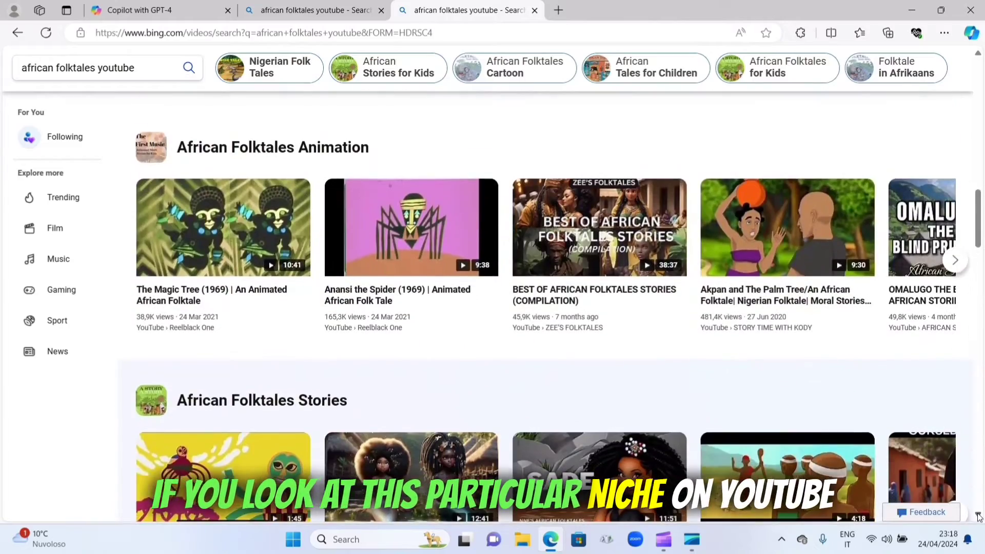
{"action": "scroll", "coordinate": [979, 517], "scroll_direction": "down", "scroll_amount": 5}
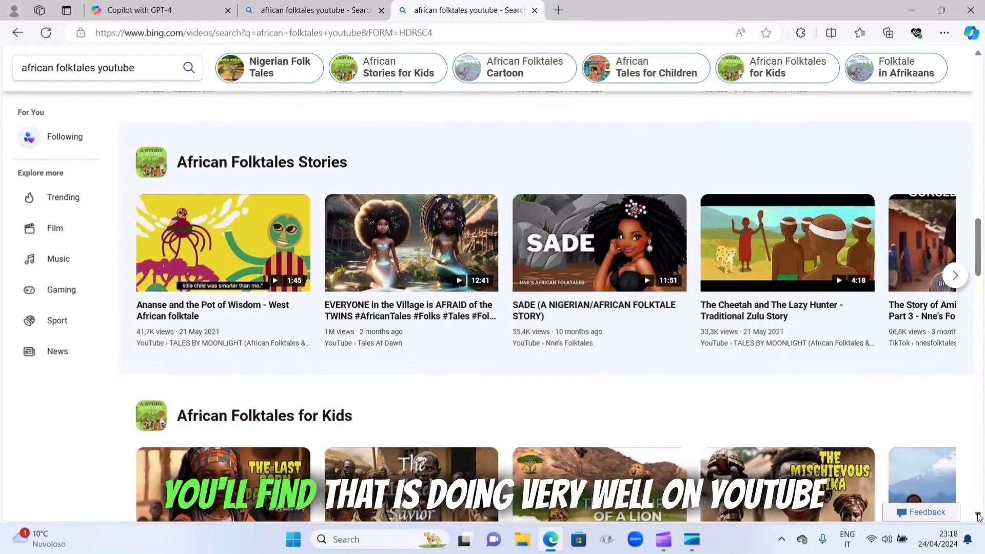
{"action": "scroll", "coordinate": [979, 517], "scroll_direction": "down", "scroll_amount": 6}
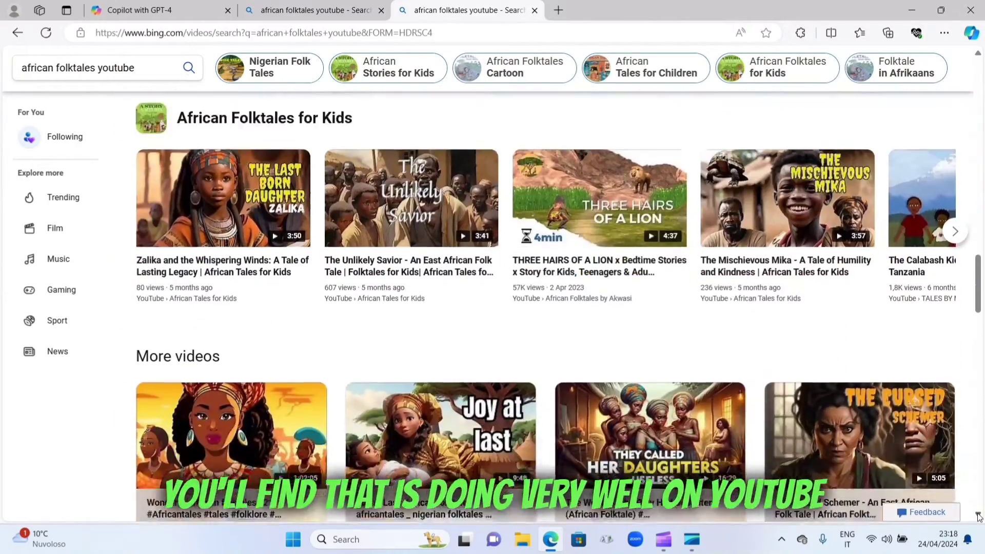
{"action": "scroll", "coordinate": [979, 518], "scroll_direction": "down", "scroll_amount": 10}
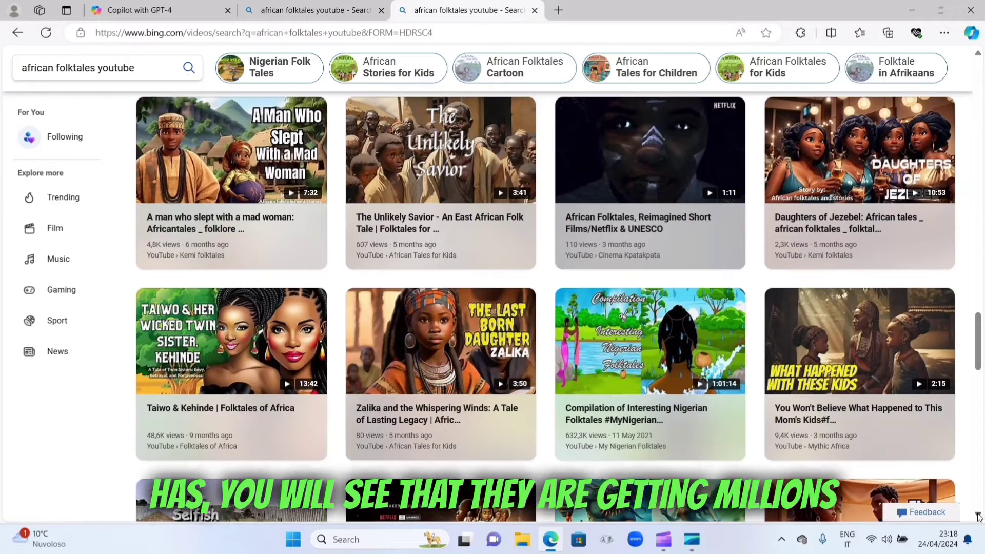
{"action": "scroll", "coordinate": [979, 518], "scroll_direction": "down", "scroll_amount": 8}
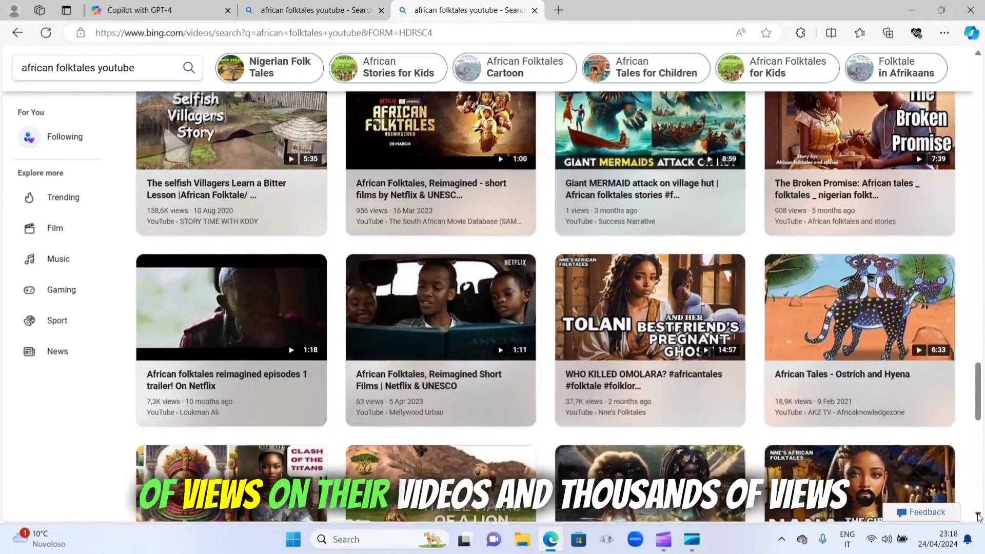
{"action": "scroll", "coordinate": [979, 517], "scroll_direction": "down", "scroll_amount": 3}
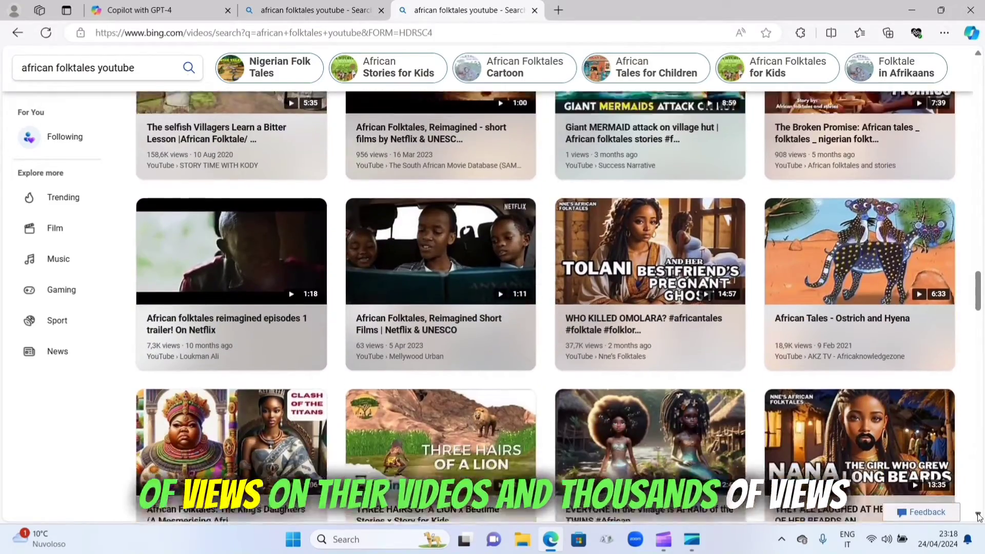
{"action": "scroll", "coordinate": [979, 517], "scroll_direction": "down", "scroll_amount": 5}
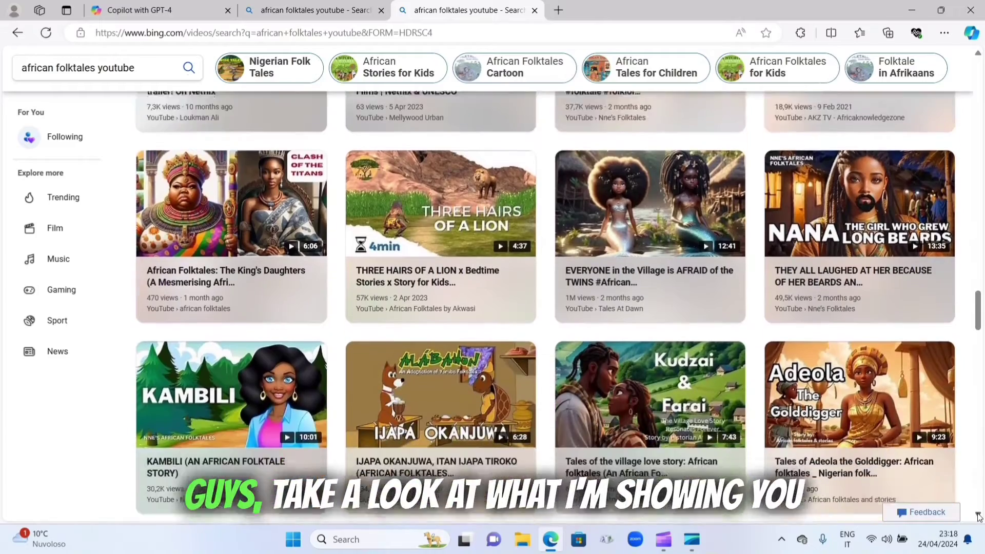
{"action": "scroll", "coordinate": [979, 518], "scroll_direction": "down", "scroll_amount": 8}
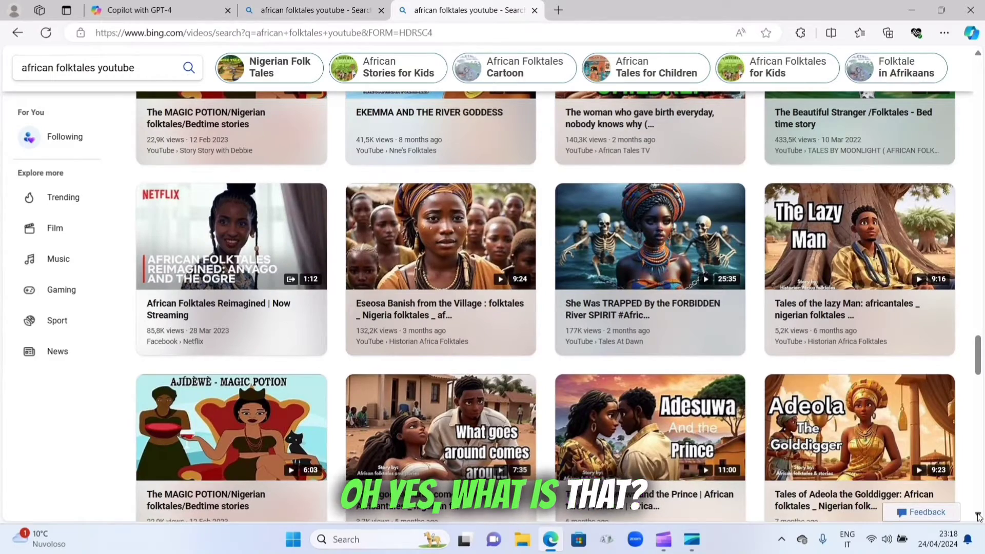
{"action": "scroll", "coordinate": [979, 518], "scroll_direction": "down", "scroll_amount": 3}
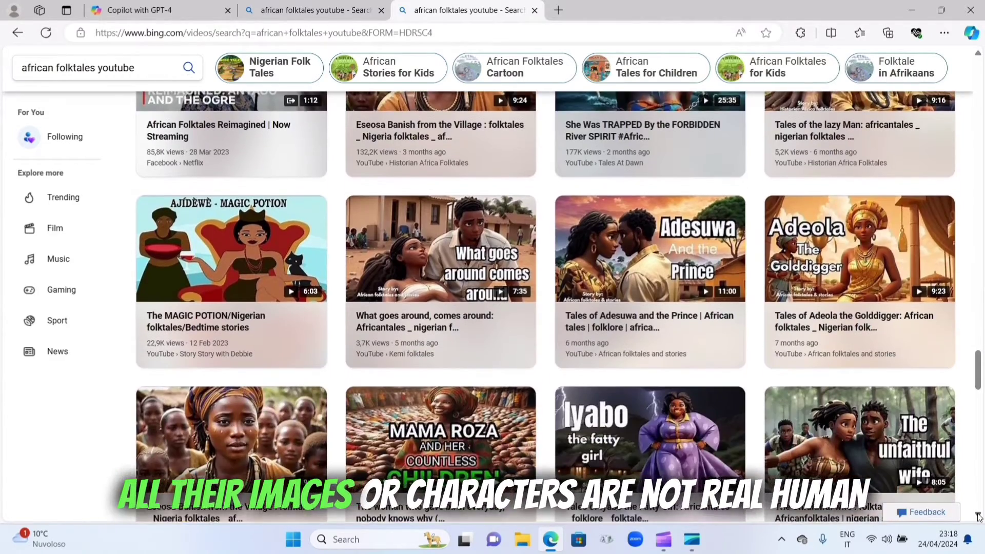
{"action": "scroll", "coordinate": [979, 517], "scroll_direction": "down", "scroll_amount": 6}
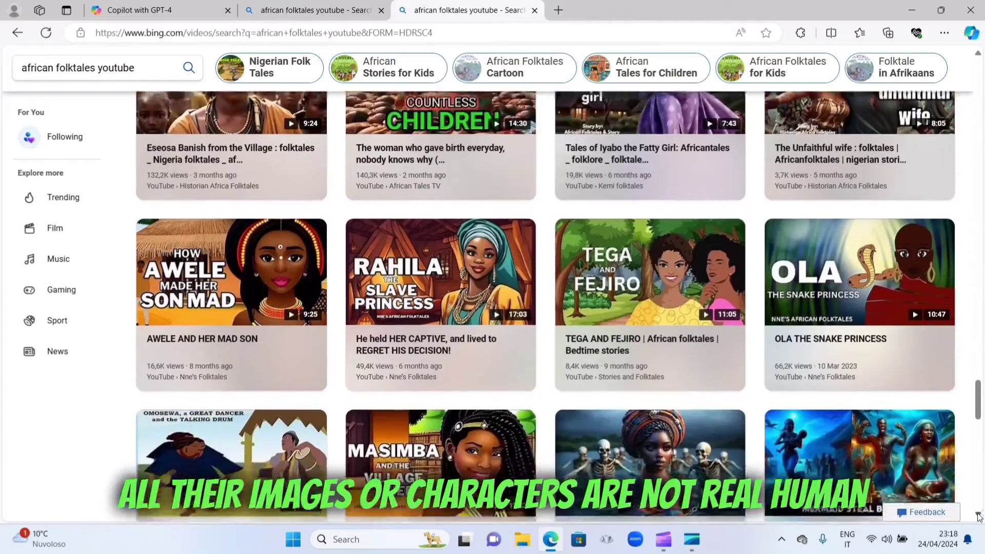
{"action": "scroll", "coordinate": [979, 517], "scroll_direction": "down", "scroll_amount": 2}
{"action": "scroll", "coordinate": [979, 518], "scroll_direction": "down", "scroll_amount": 2}
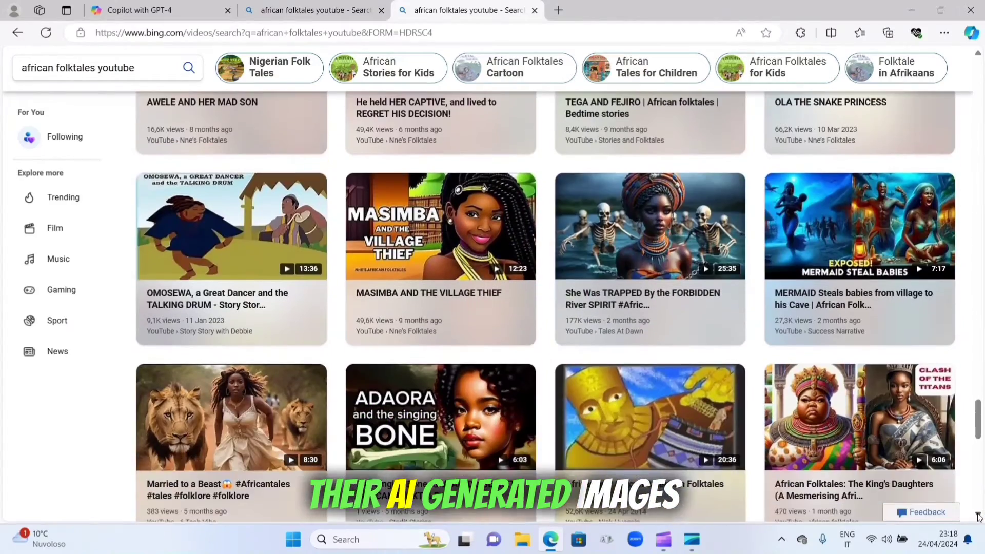
{"action": "scroll", "coordinate": [979, 517], "scroll_direction": "down", "scroll_amount": 9}
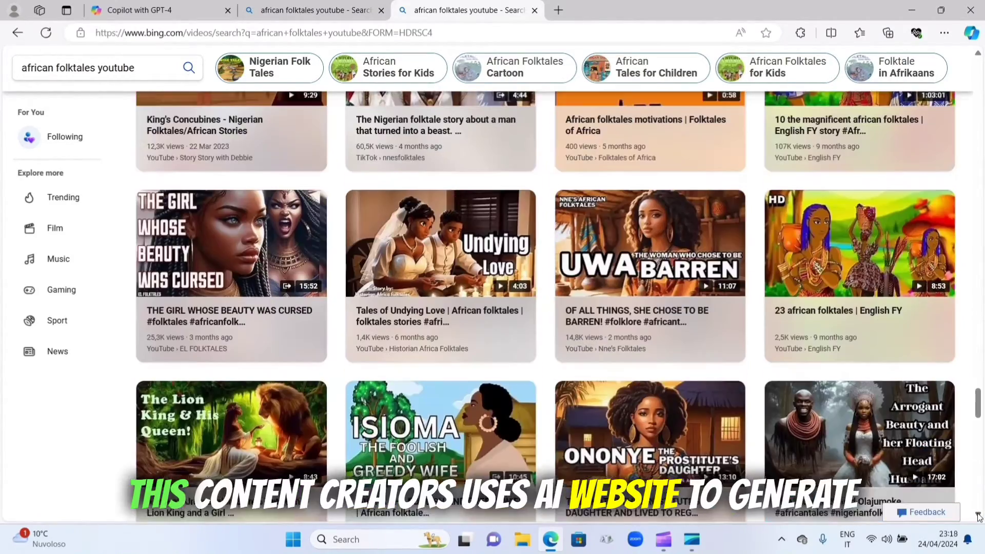
{"action": "scroll", "coordinate": [979, 517], "scroll_direction": "down", "scroll_amount": 4}
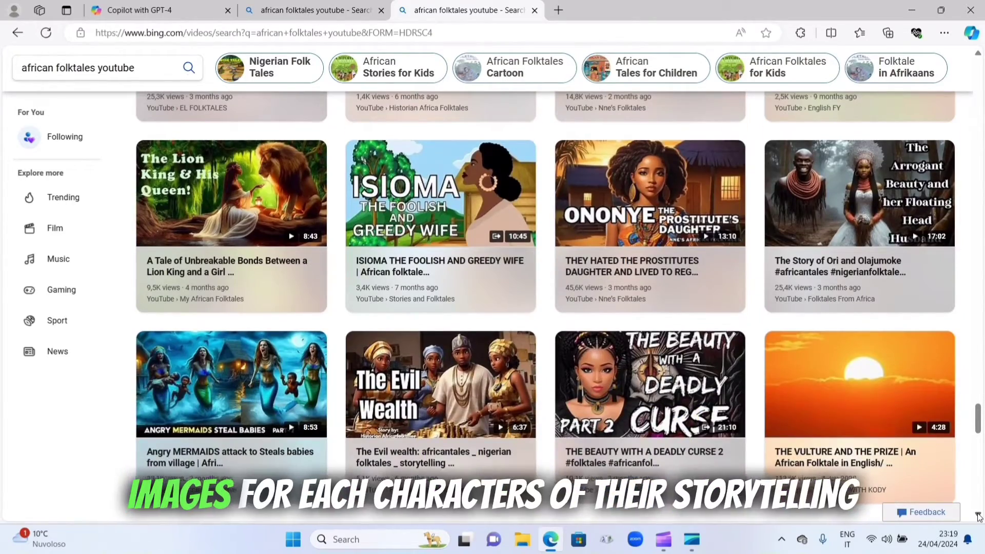
{"action": "scroll", "coordinate": [979, 517], "scroll_direction": "down", "scroll_amount": 6}
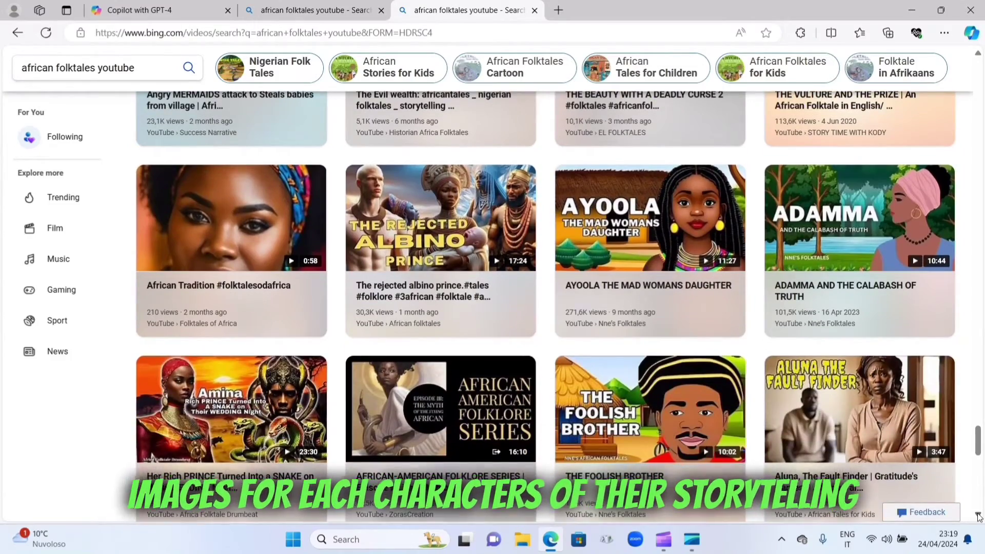
{"action": "scroll", "coordinate": [979, 517], "scroll_direction": "down", "scroll_amount": 10}
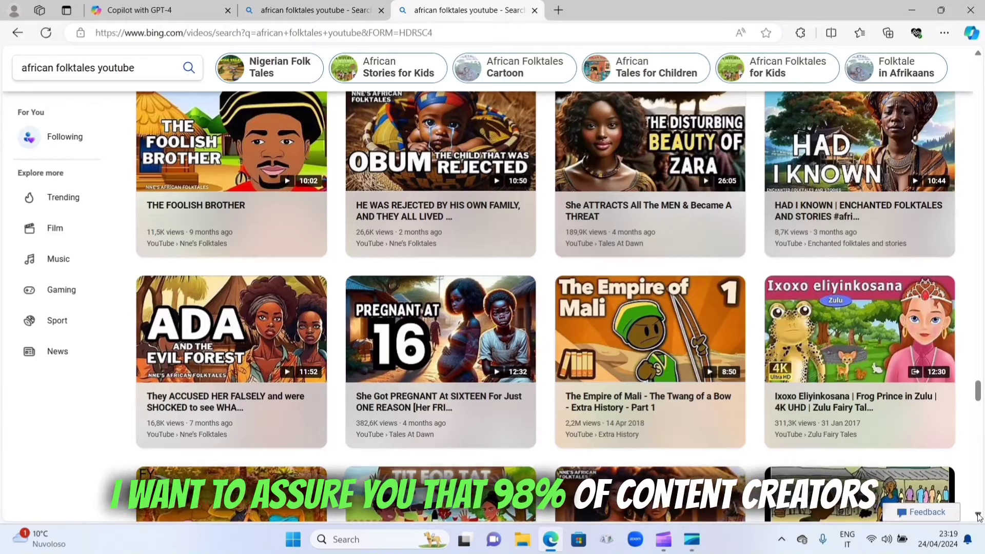
{"action": "scroll", "coordinate": [979, 518], "scroll_direction": "down", "scroll_amount": 7}
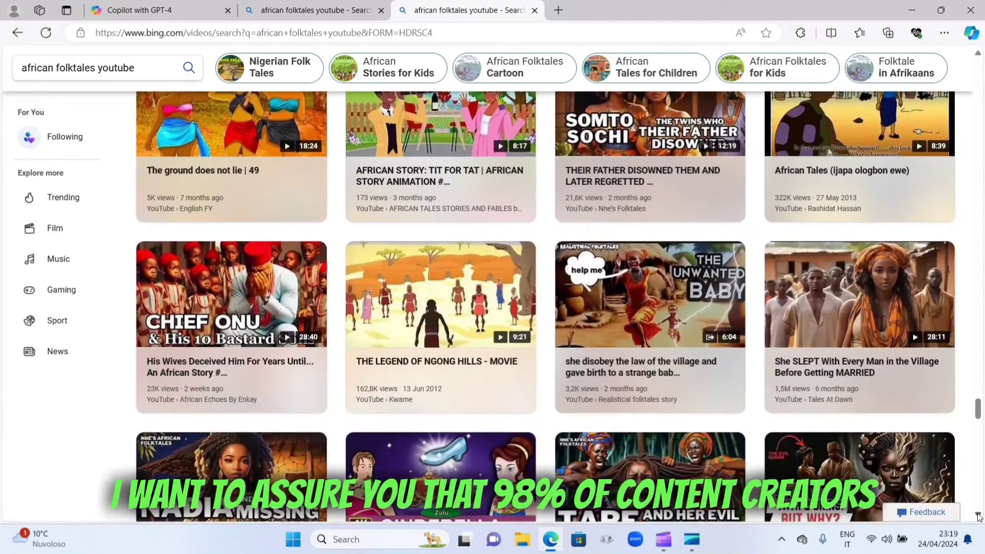
{"action": "scroll", "coordinate": [979, 518], "scroll_direction": "down", "scroll_amount": 5}
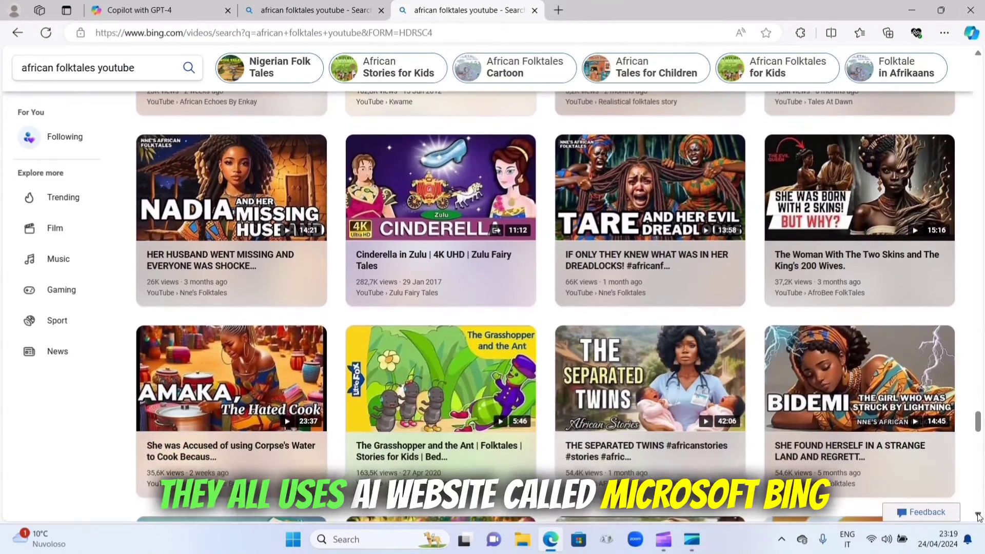
{"action": "scroll", "coordinate": [979, 517], "scroll_direction": "down", "scroll_amount": 3}
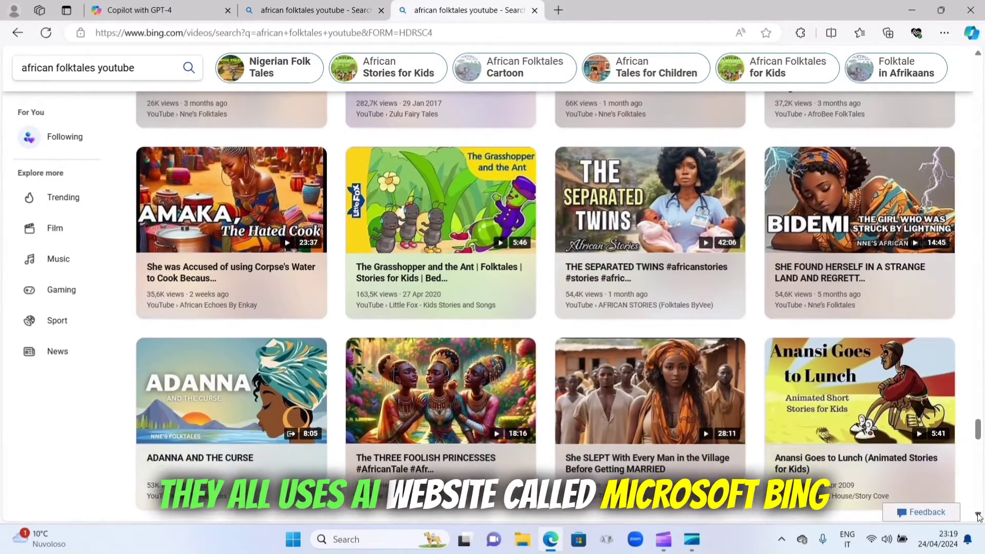
{"action": "scroll", "coordinate": [979, 517], "scroll_direction": "down", "scroll_amount": 3}
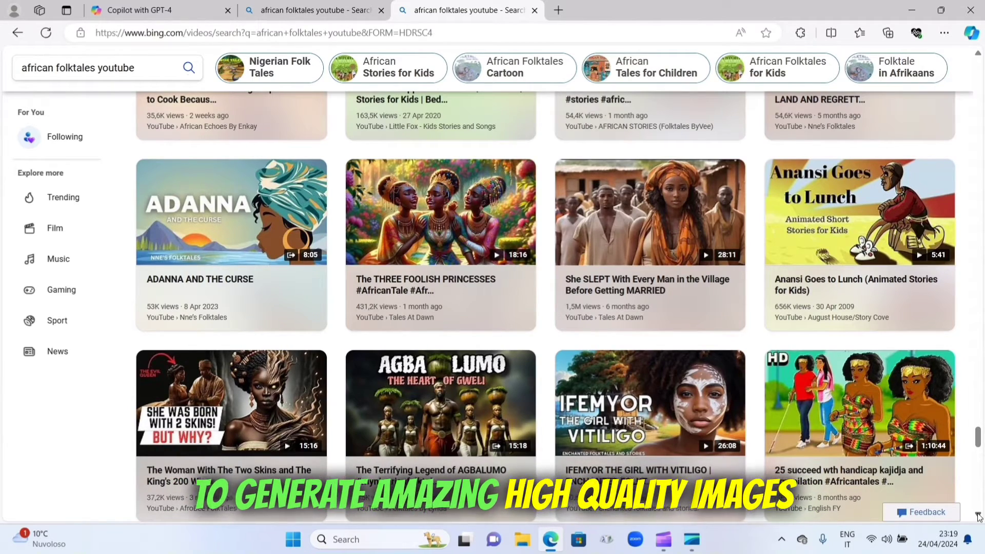
{"action": "scroll", "coordinate": [979, 517], "scroll_direction": "down", "scroll_amount": 5}
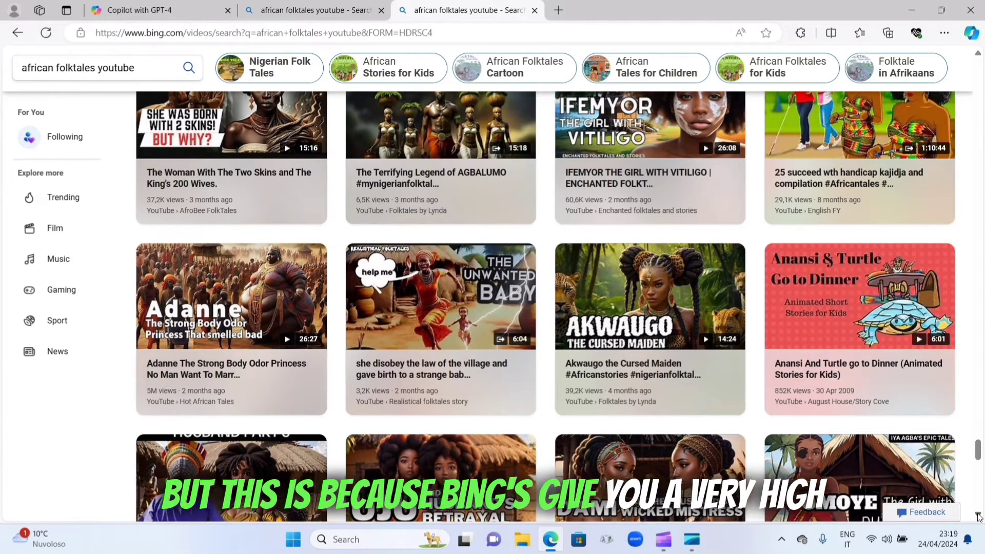
{"action": "scroll", "coordinate": [978, 515], "scroll_direction": "down", "scroll_amount": 7}
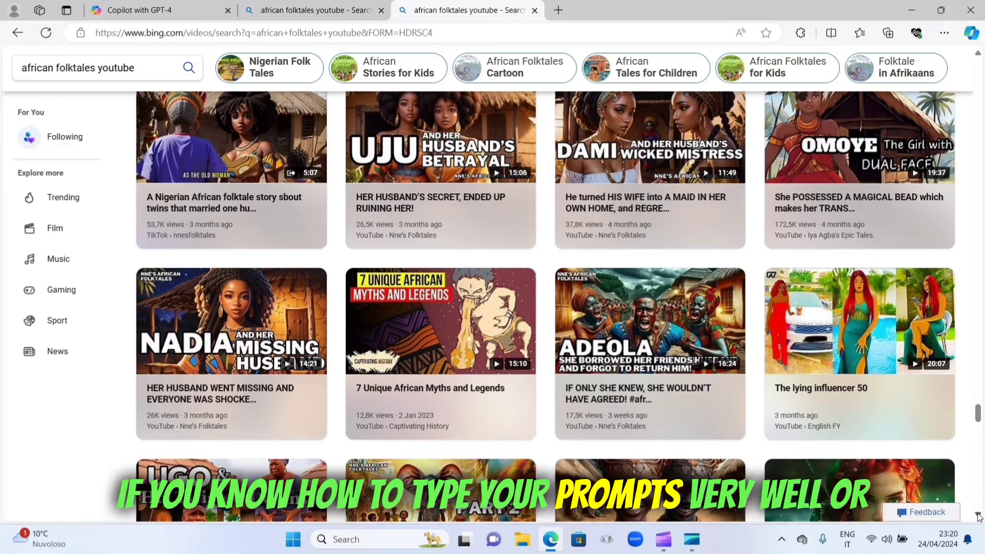
{"action": "scroll", "coordinate": [978, 516], "scroll_direction": "down", "scroll_amount": 6}
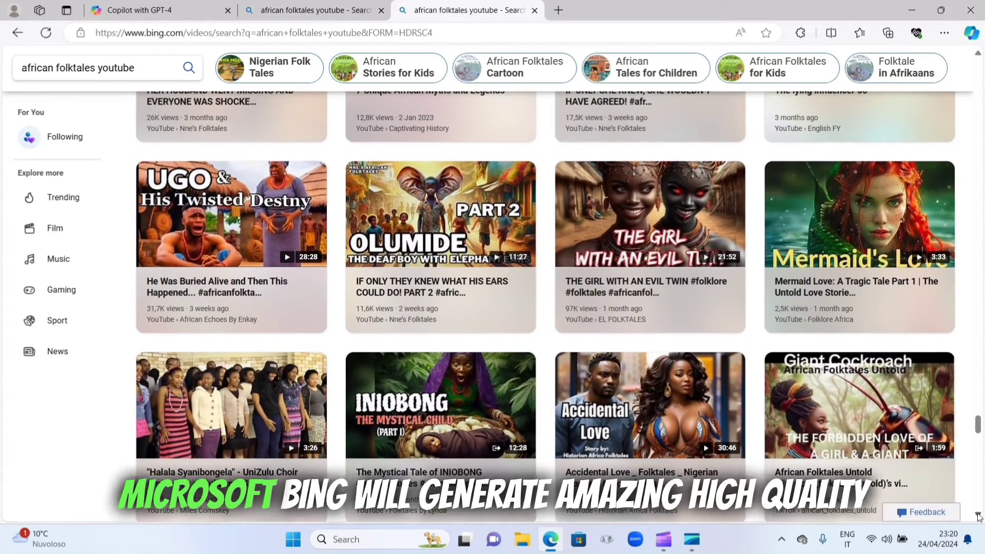
{"action": "scroll", "coordinate": [978, 516], "scroll_direction": "down", "scroll_amount": 2}
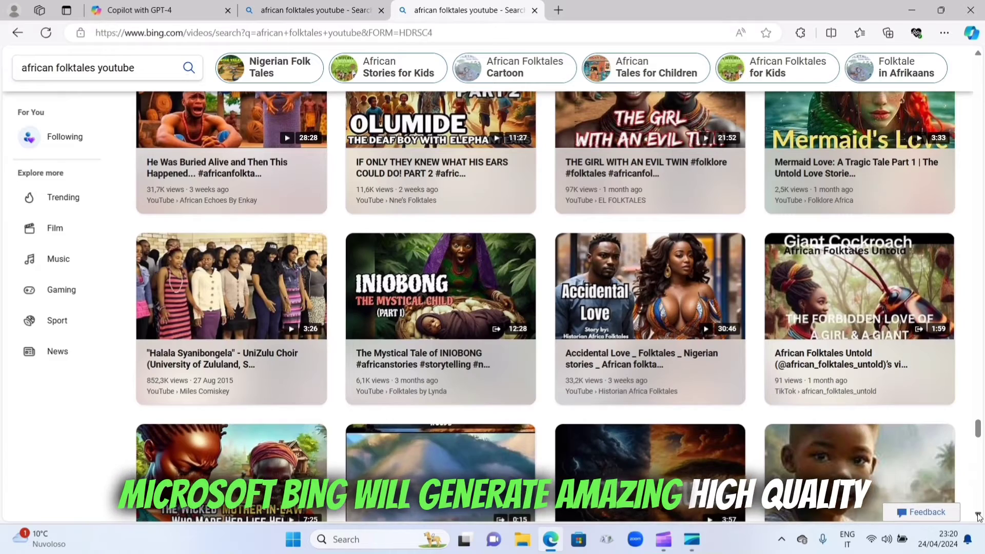
{"action": "scroll", "coordinate": [978, 515], "scroll_direction": "down", "scroll_amount": 6}
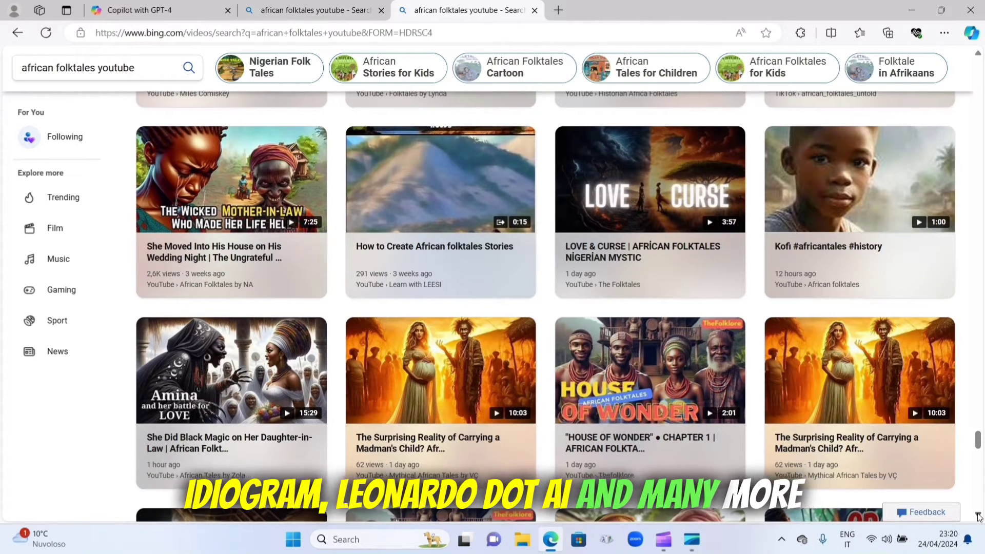
{"action": "scroll", "coordinate": [979, 517], "scroll_direction": "down", "scroll_amount": 1}
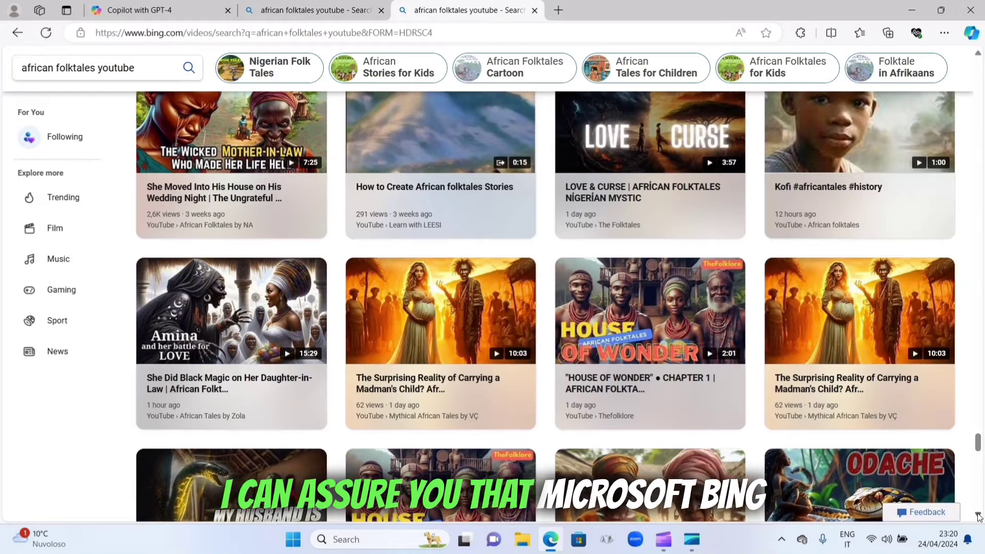
{"action": "scroll", "coordinate": [979, 517], "scroll_direction": "down", "scroll_amount": 4}
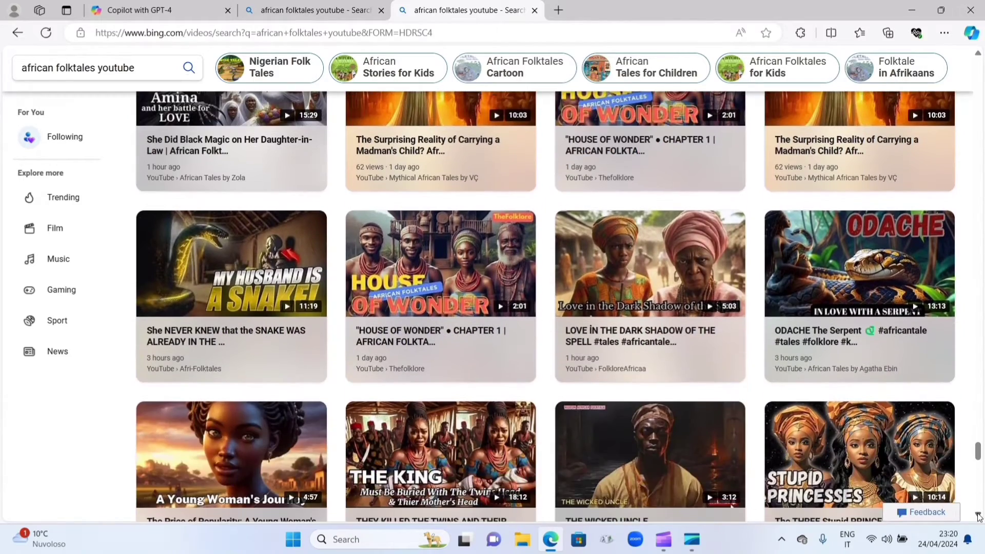
{"action": "scroll", "coordinate": [979, 517], "scroll_direction": "down", "scroll_amount": 3}
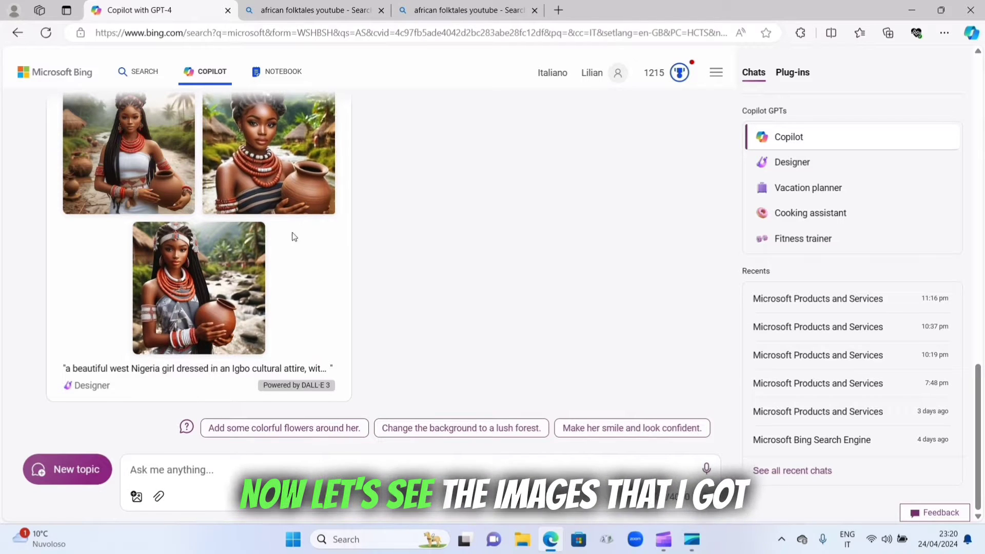
Step: Open the generated image of the Igbo girl in the white dress holding a clay pot and download it
{"action": "left_click", "coordinate": [139, 147]}
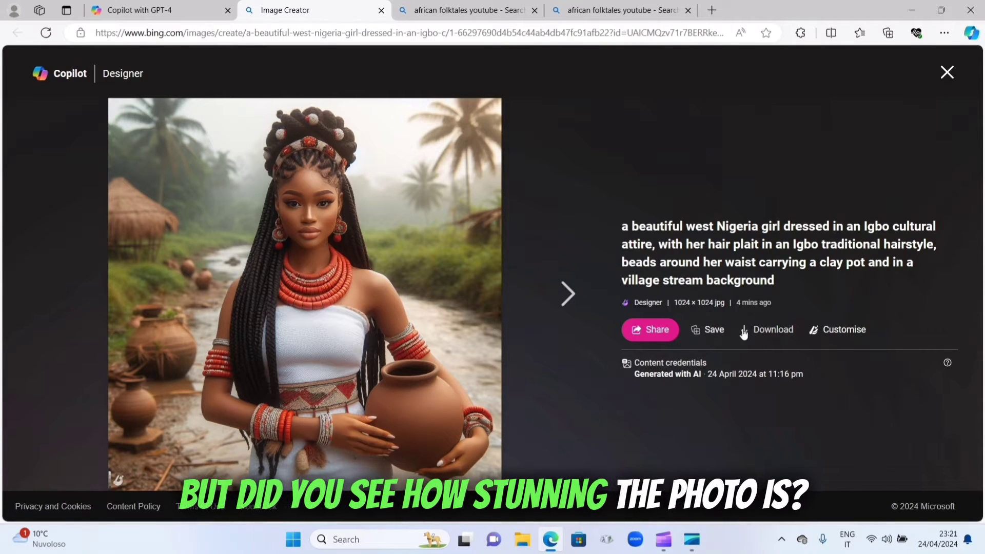
{"action": "left_click", "coordinate": [747, 333]}
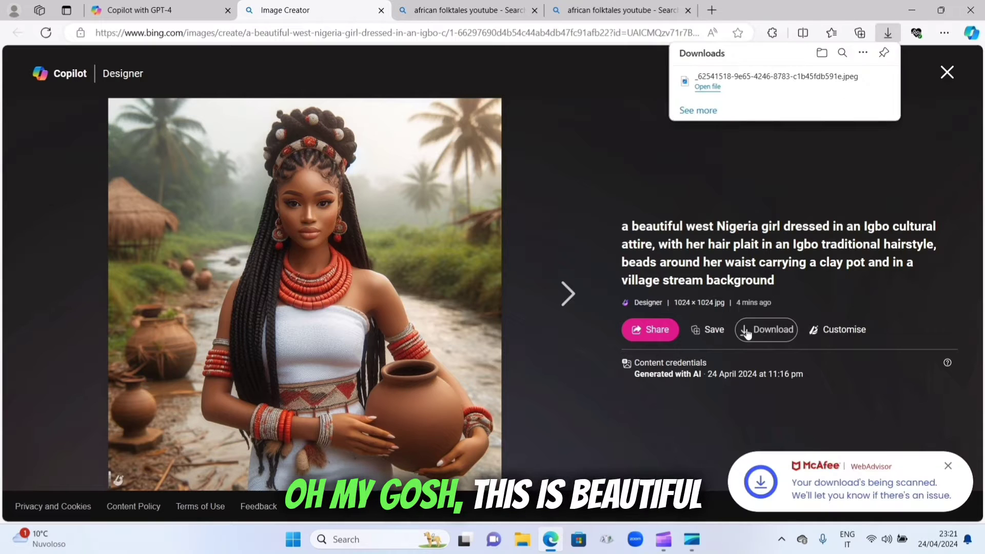
Step: View the other generated images of the Igbo girl with a clay pot in Image Creator
{"action": "left_click", "coordinate": [560, 294]}
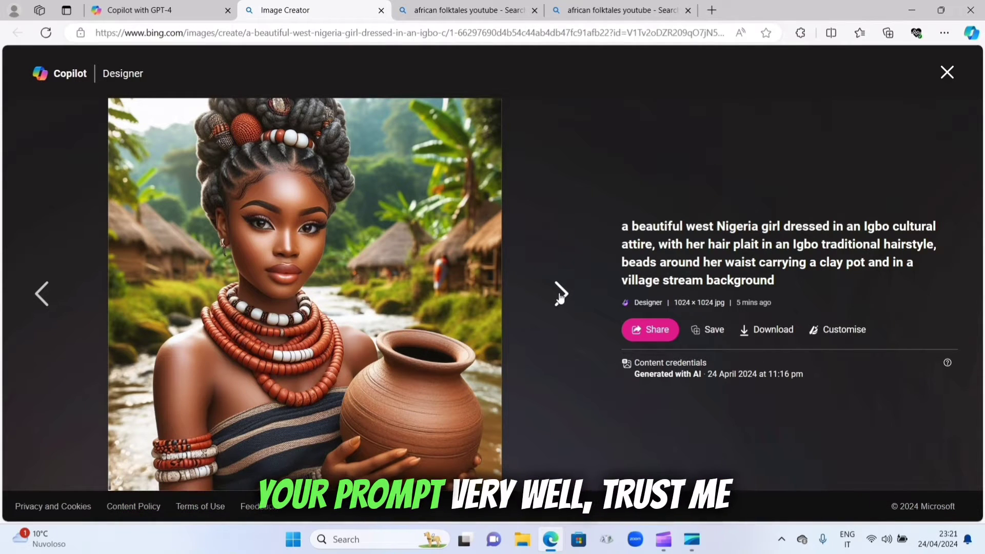
{"action": "left_click", "coordinate": [560, 295]}
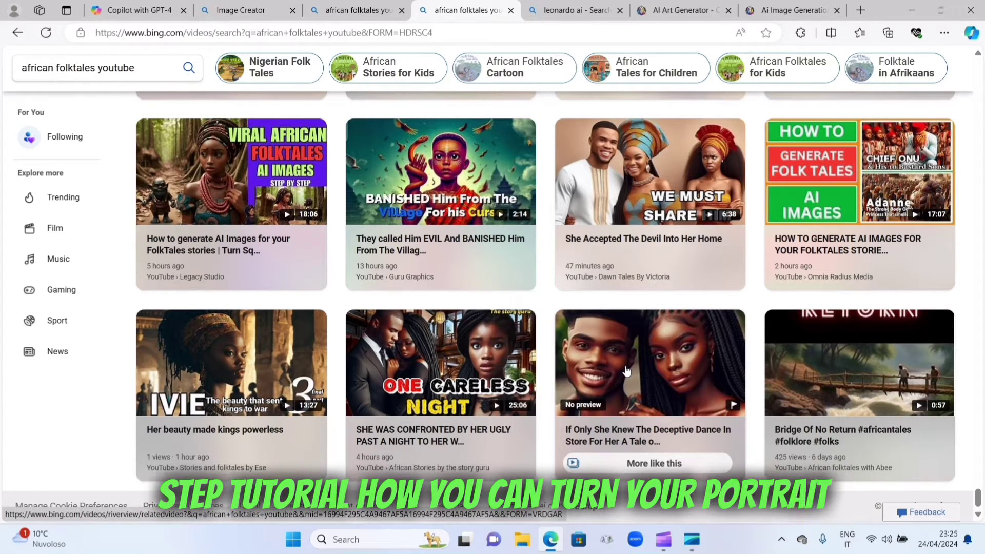
{"action": "left_click", "coordinate": [248, 16]}
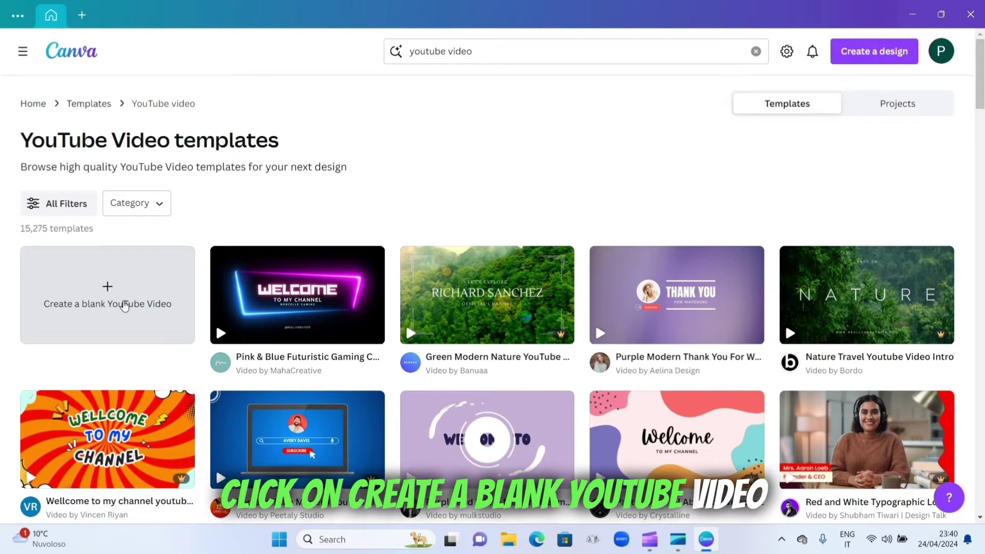
Step: Switch to Canva and create a blank YouTube Video design from the YouTube Video templates page
{"action": "left_click", "coordinate": [124, 306]}
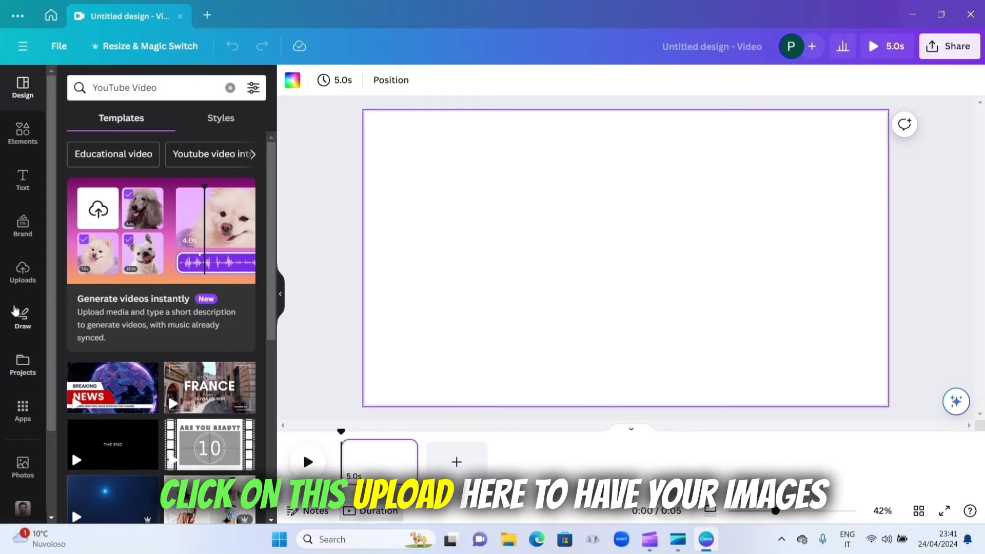
Step: Upload the downloaded image of the girl in the white dress holding a clay pot to the image uploads
{"action": "left_click", "coordinate": [22, 280]}
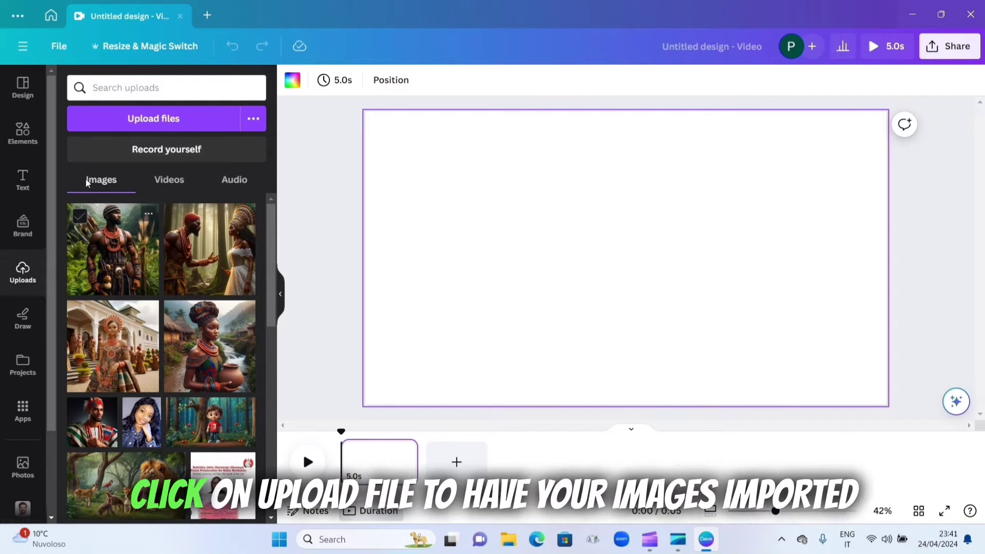
{"action": "left_click", "coordinate": [136, 123]}
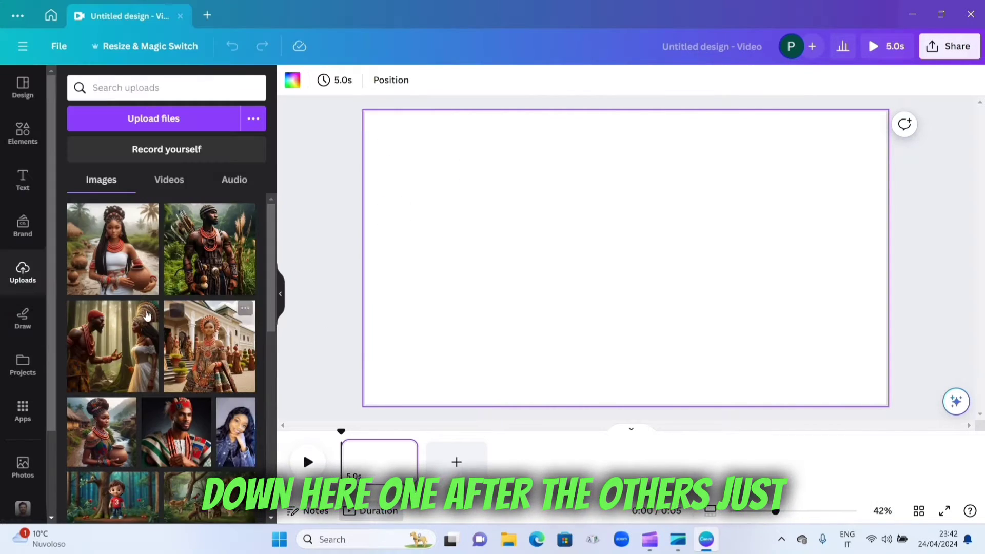
{"action": "double_click", "coordinate": [195, 118]}
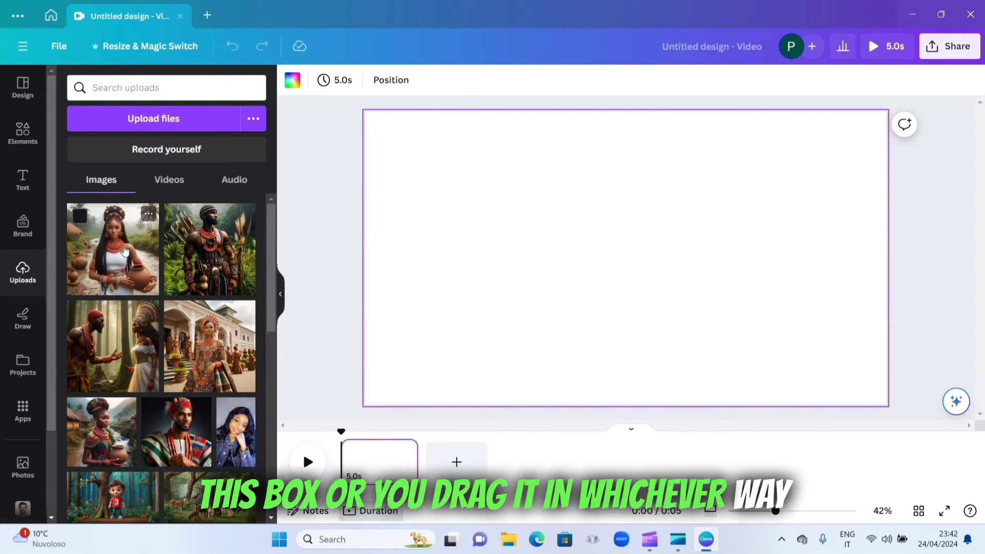
Step: Place the image of the girl with the clay pot on the blank page and stretch it to the full page height
{"action": "left_click", "coordinate": [125, 251]}
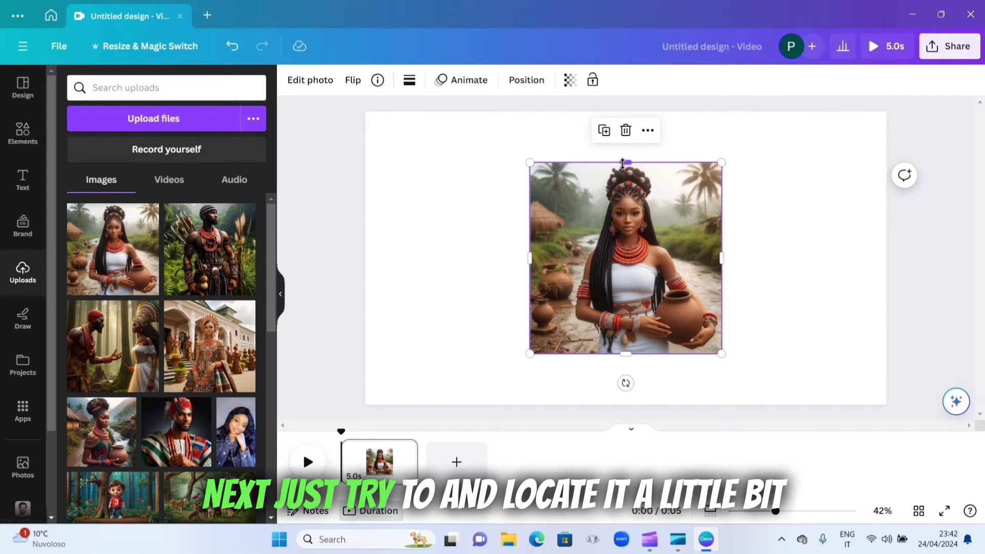
{"action": "left_click_drag", "start_coordinate": [626, 162], "coordinate": [621, 112]}
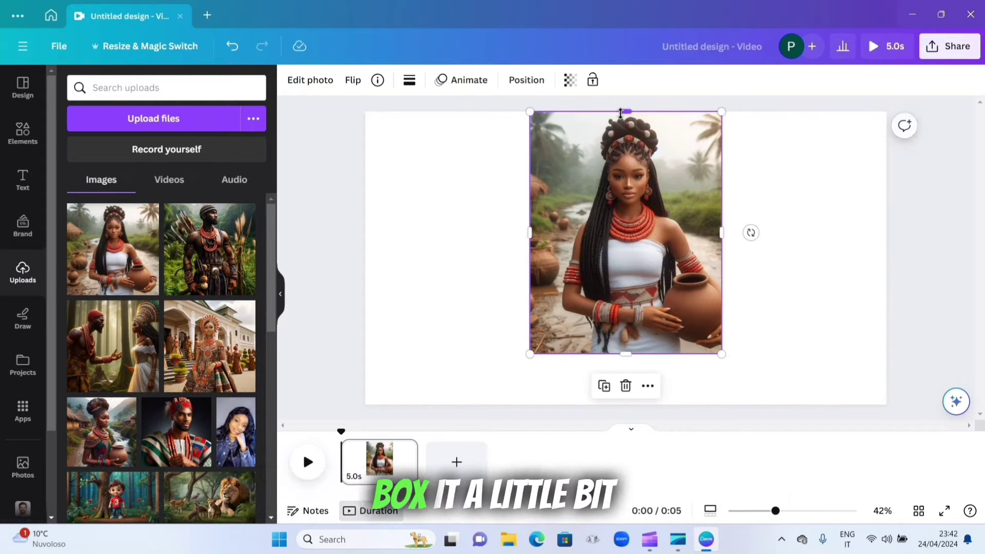
{"action": "left_click_drag", "start_coordinate": [625, 354], "coordinate": [626, 404]}
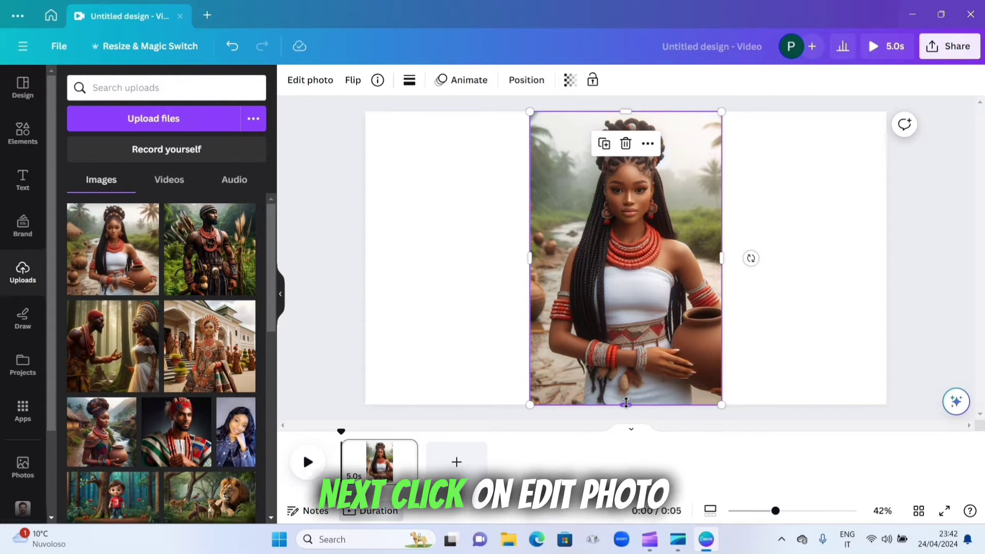
Step: Generate a Whole Page version of the girl's image with Magic Expand and preview each of the generated variations
{"action": "left_click", "coordinate": [310, 80]}
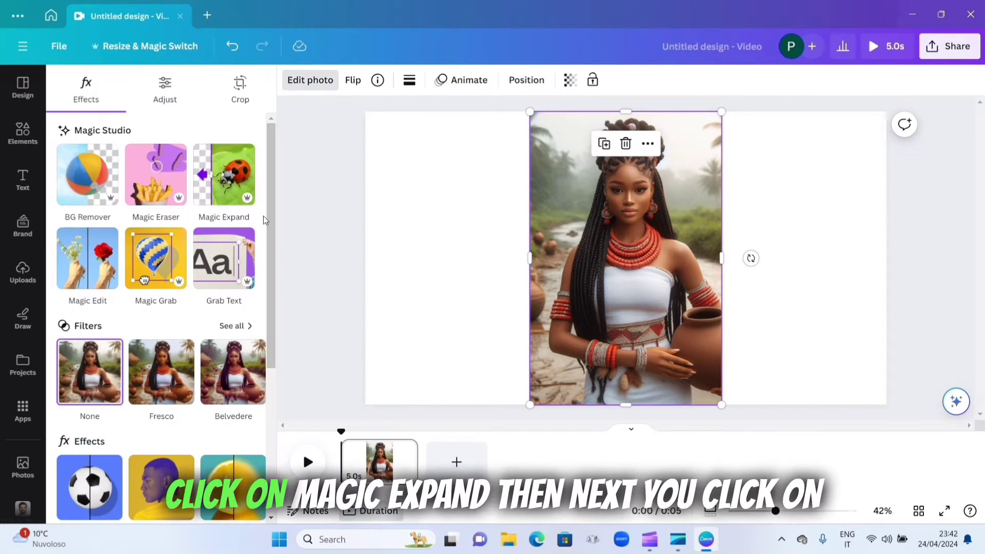
{"action": "left_click", "coordinate": [235, 181]}
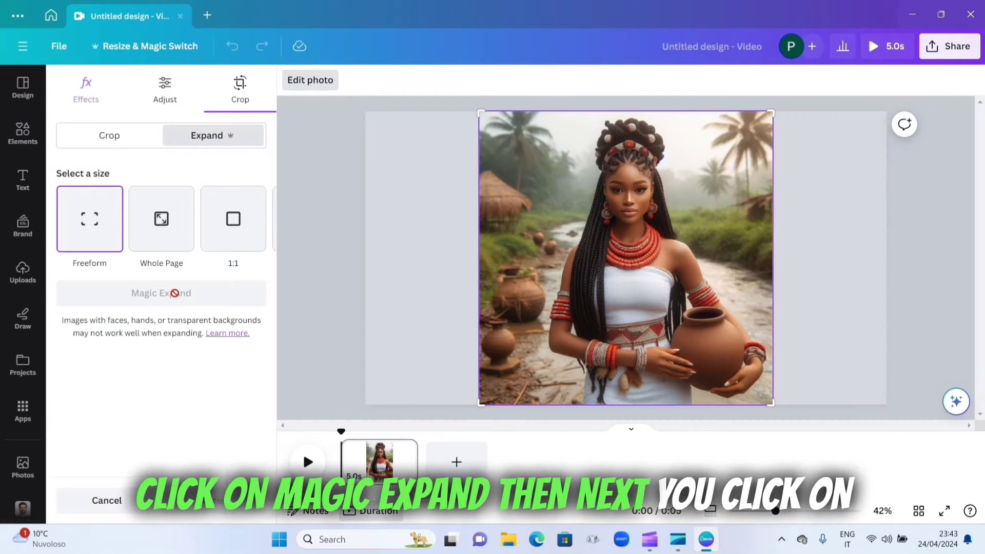
{"action": "left_click", "coordinate": [171, 218]}
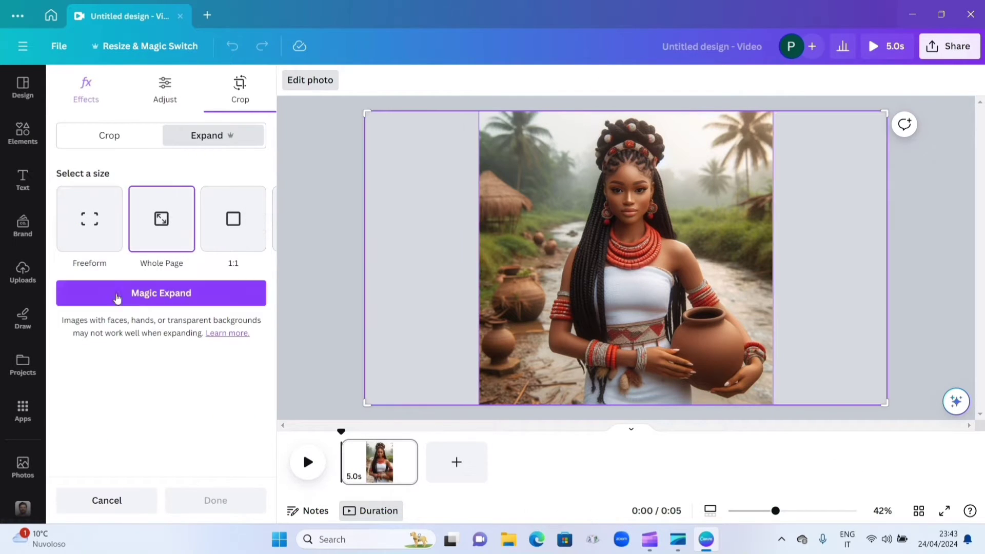
{"action": "left_click", "coordinate": [151, 296]}
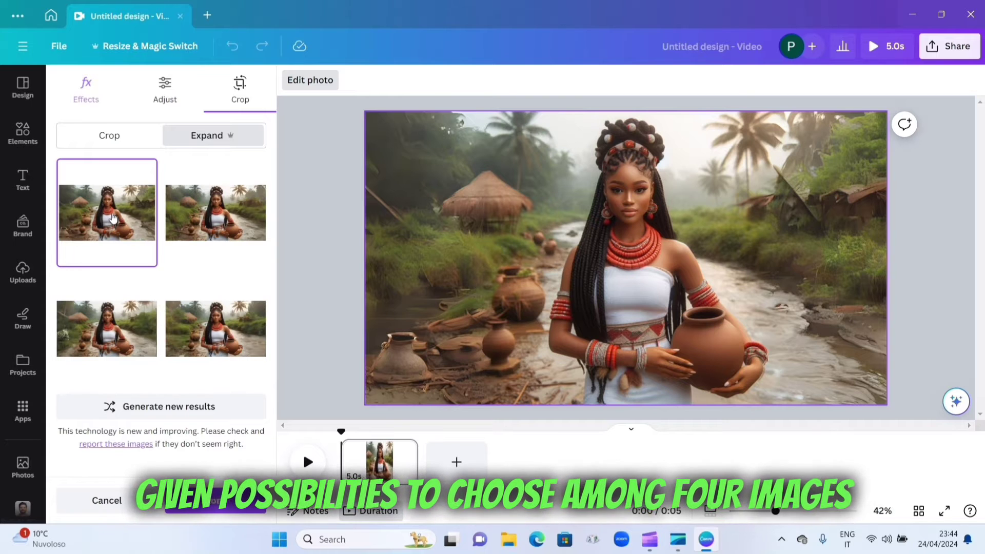
{"action": "left_click", "coordinate": [225, 225]}
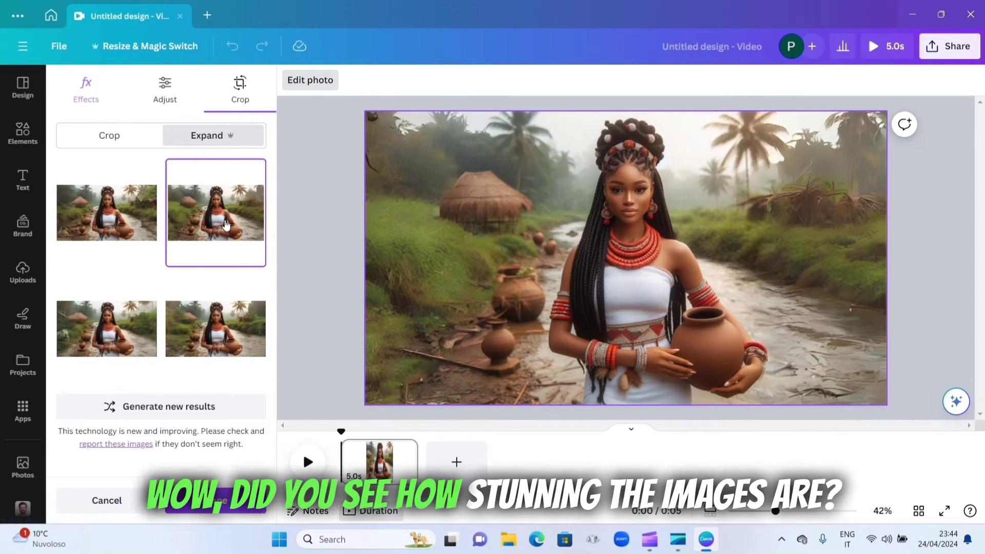
{"action": "left_click", "coordinate": [111, 329]}
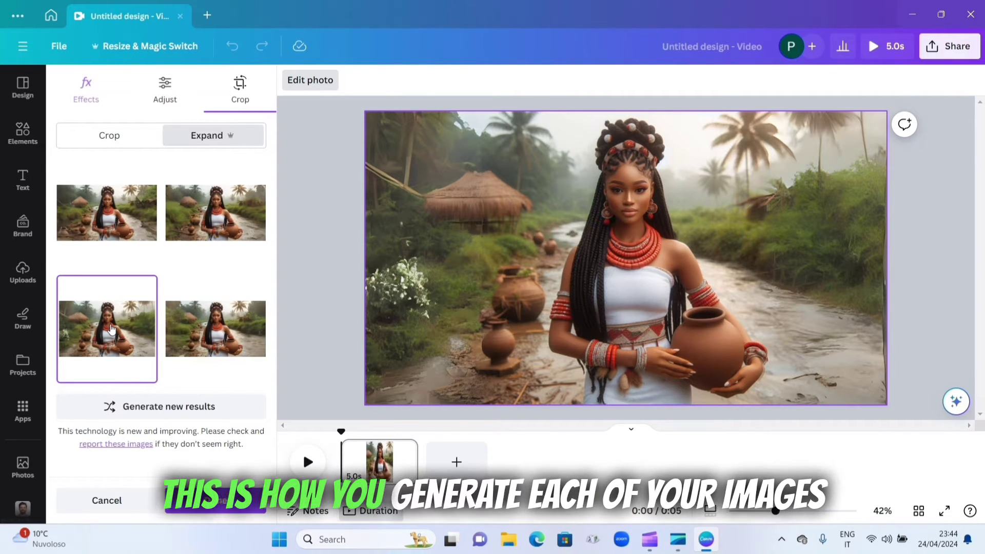
{"action": "left_click", "coordinate": [220, 337]}
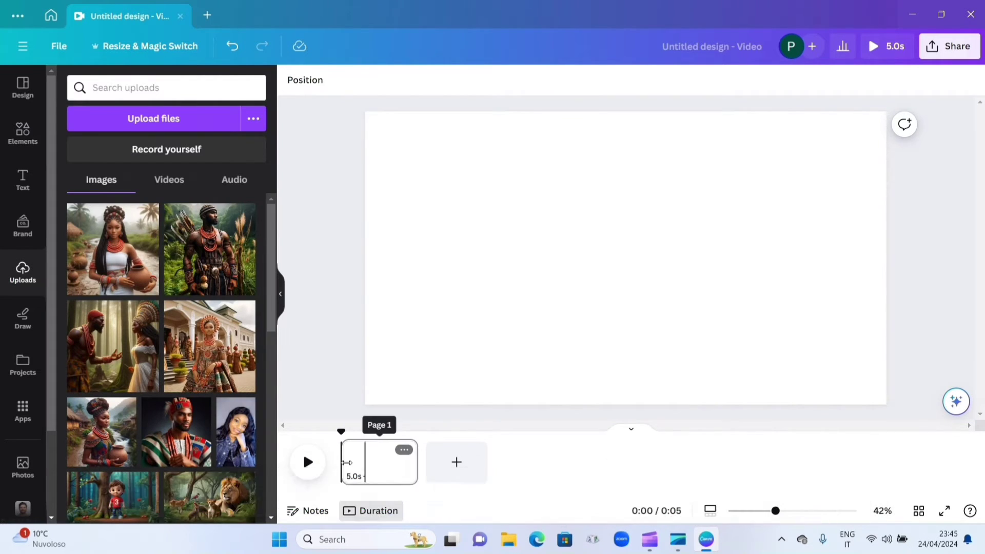
Step: Add the clay pot girl image to the emptied page again and extend its upper and lower edges to the page borders
{"action": "left_click", "coordinate": [113, 249]}
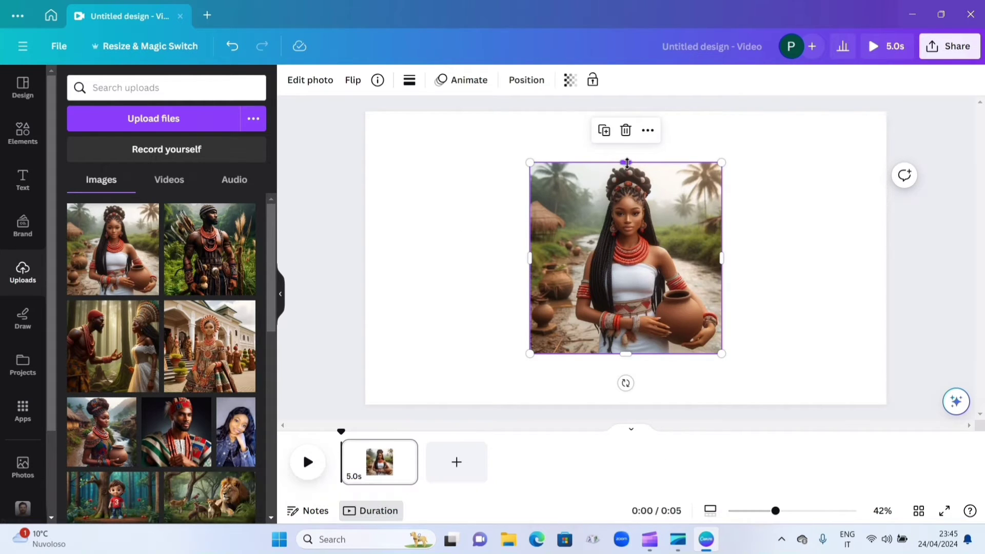
{"action": "left_click_drag", "start_coordinate": [627, 163], "coordinate": [628, 113]}
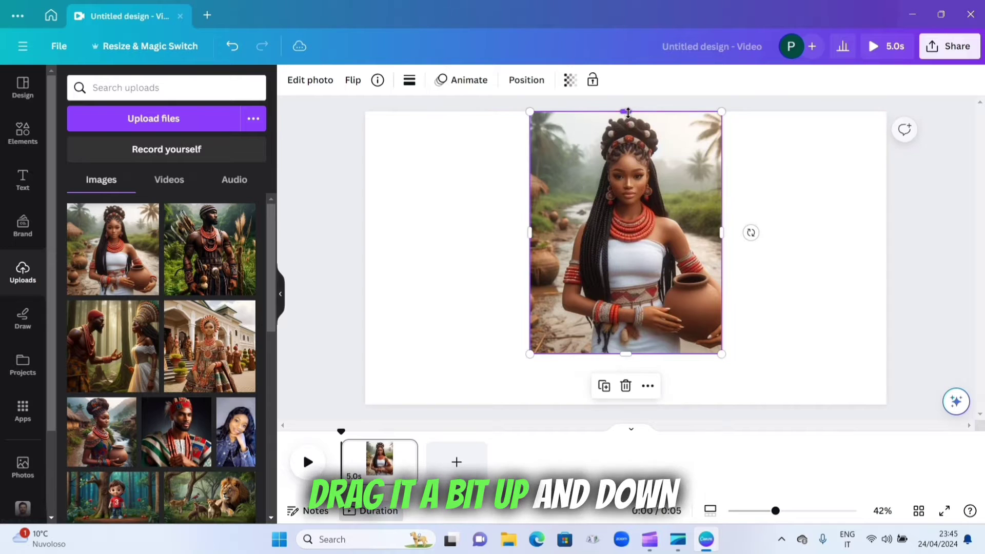
{"action": "left_click_drag", "start_coordinate": [626, 354], "coordinate": [625, 404]}
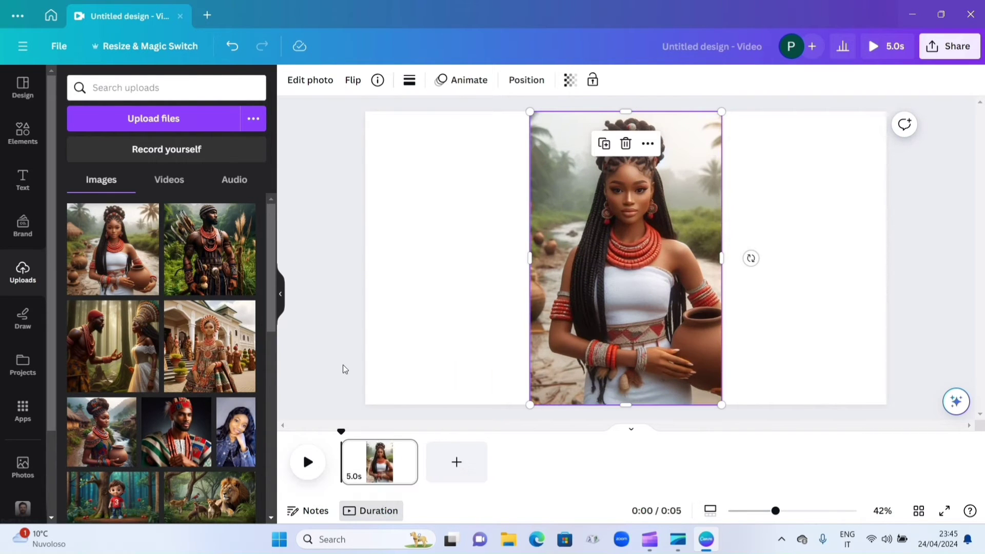
Step: Separate the girl from her background with Magic Grab and move her aside to the page's right edge
{"action": "left_click", "coordinate": [328, 80]}
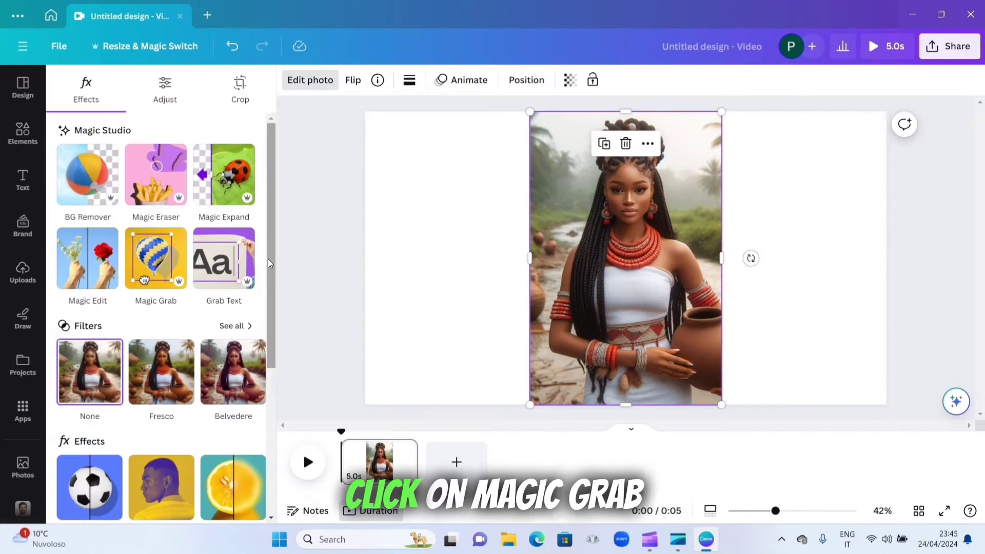
{"action": "left_click", "coordinate": [156, 258]}
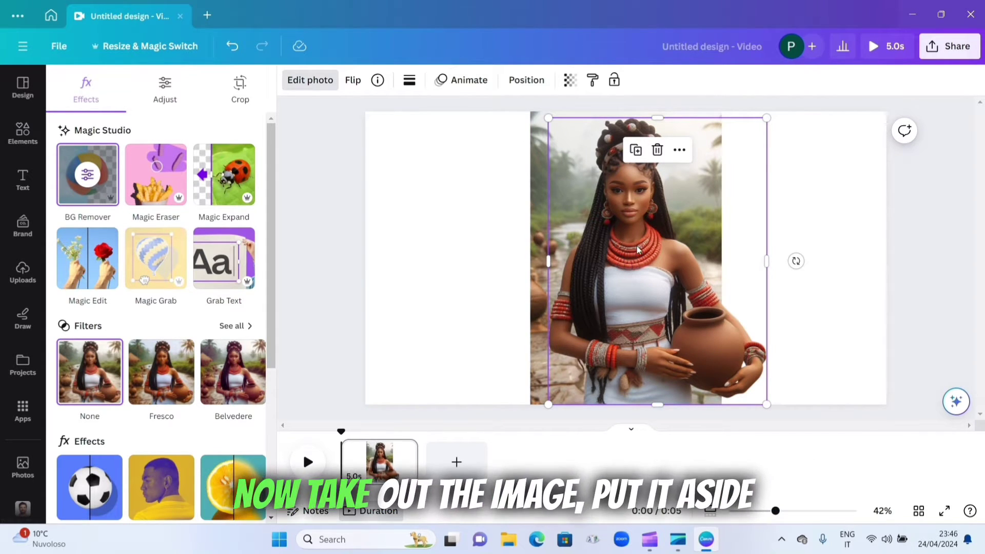
{"action": "left_click_drag", "start_coordinate": [633, 244], "coordinate": [795, 233]}
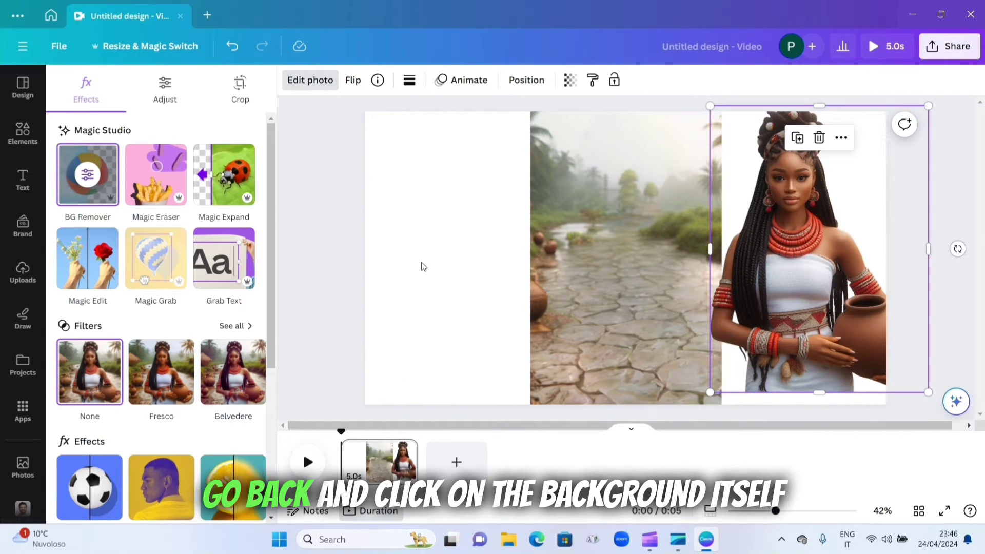
Step: Expand the river path background to Whole Page size with Magic Expand and accept the first generated result
{"action": "left_click", "coordinate": [552, 248]}
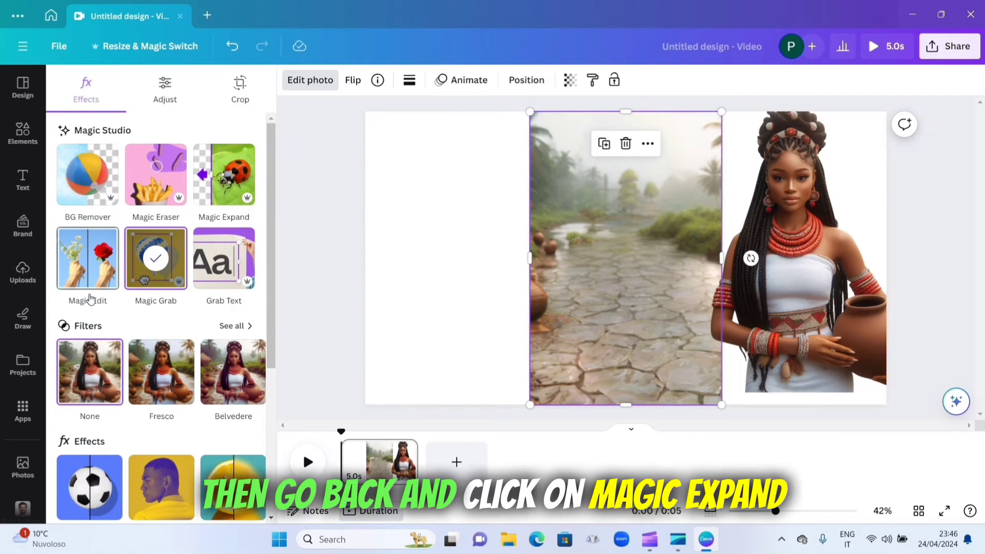
{"action": "left_click", "coordinate": [224, 173]}
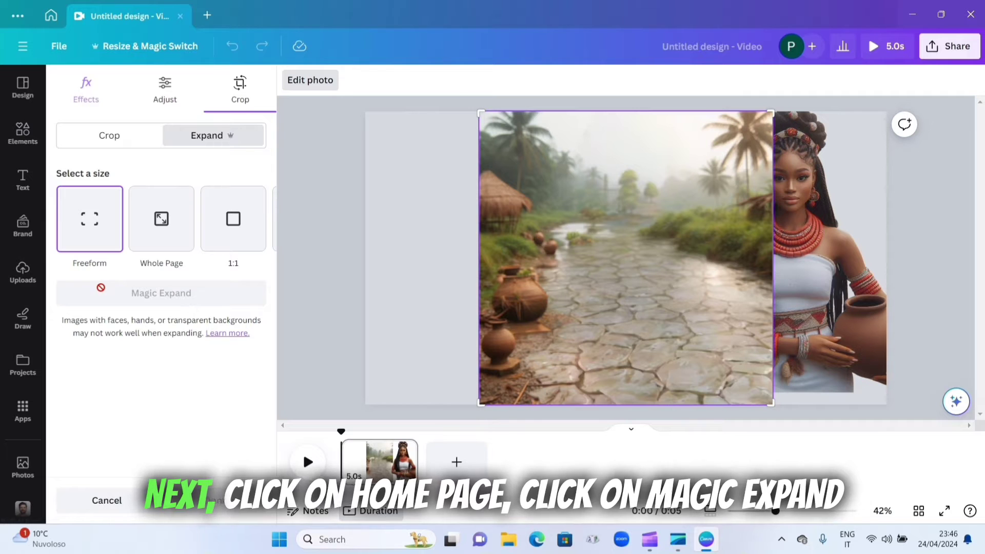
{"action": "left_click", "coordinate": [163, 222]}
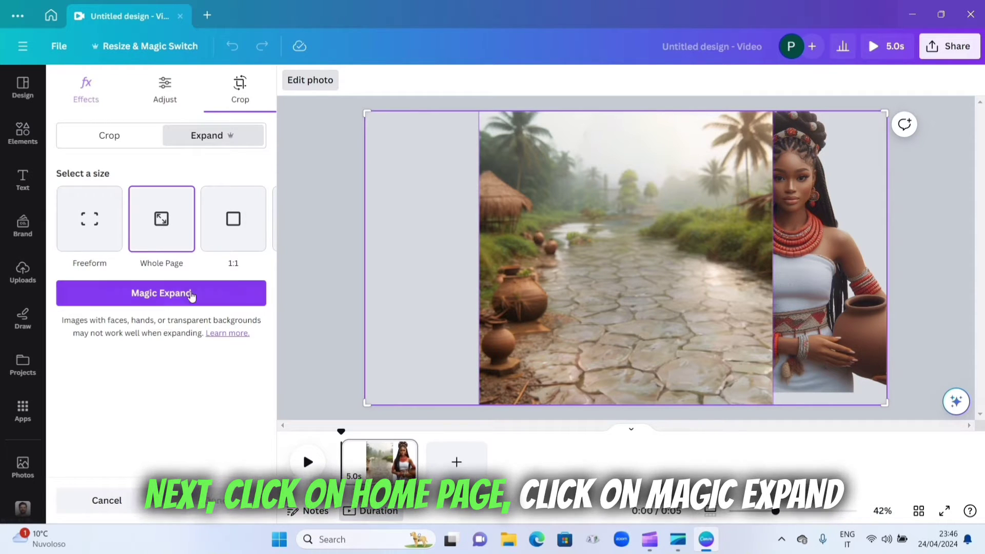
{"action": "left_click", "coordinate": [165, 296]}
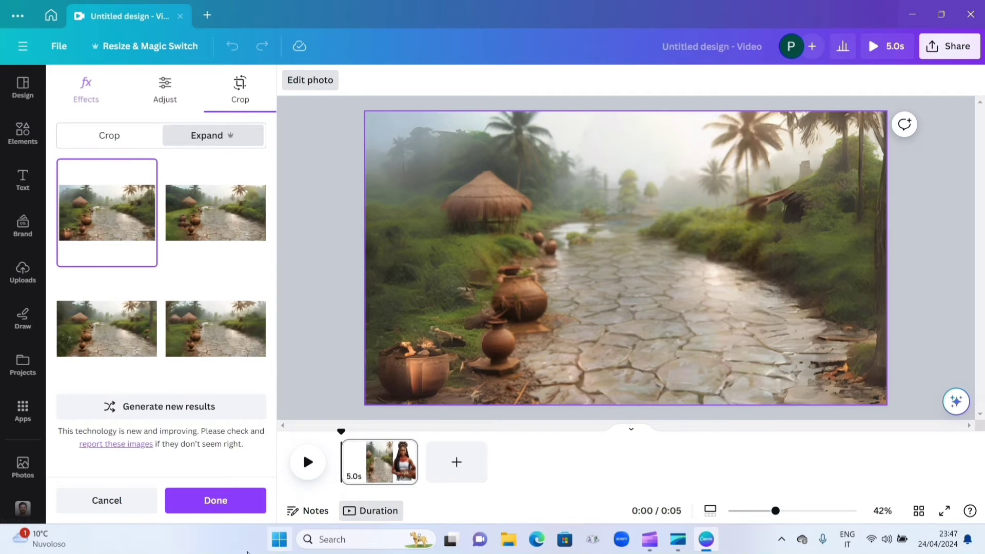
{"action": "left_click", "coordinate": [196, 503]}
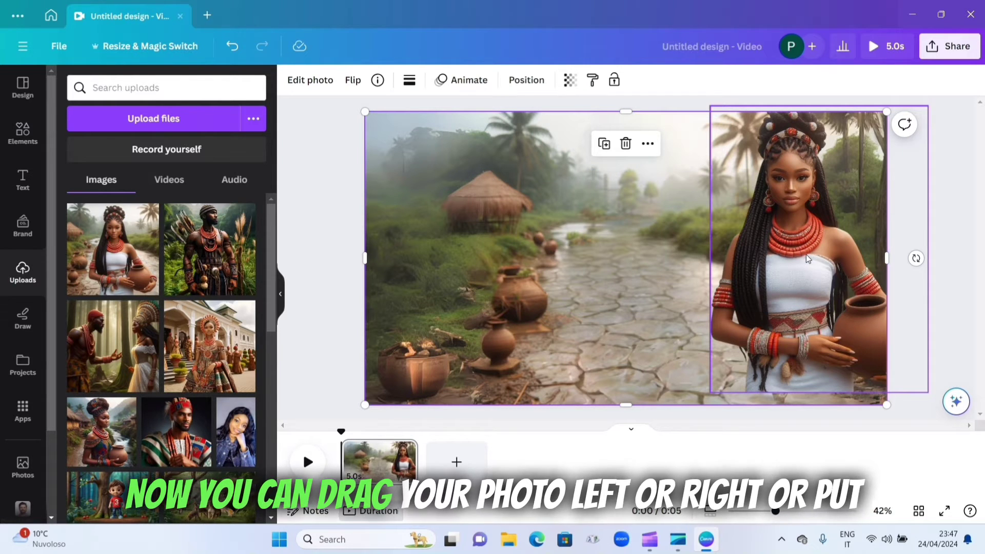
Step: Move the cut-out girl back over the expanded background, slightly right of the page's centre
{"action": "left_click", "coordinate": [794, 282]}
{"action": "left_click_drag", "start_coordinate": [793, 281], "coordinate": [641, 301]}
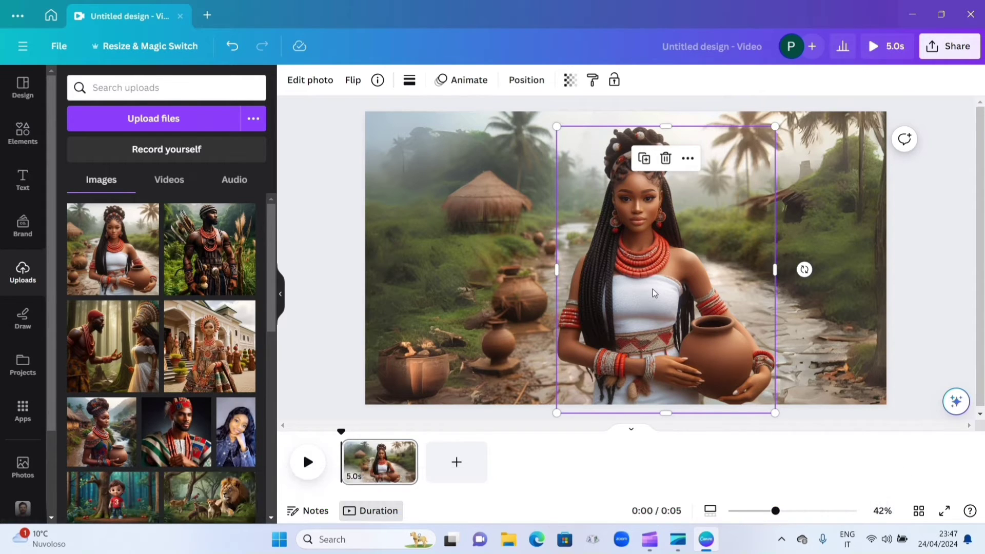
{"action": "mouse_move", "coordinate": [653, 288]}
{"action": "left_mouse_down"}
{"action": "mouse_move", "coordinate": [791, 253]}
{"action": "mouse_move", "coordinate": [849, 252]}
{"action": "mouse_move", "coordinate": [649, 241]}
{"action": "mouse_move", "coordinate": [703, 289]}
{"action": "mouse_move", "coordinate": [452, 280]}
{"action": "mouse_move", "coordinate": [651, 282]}
{"action": "left_mouse_up"}
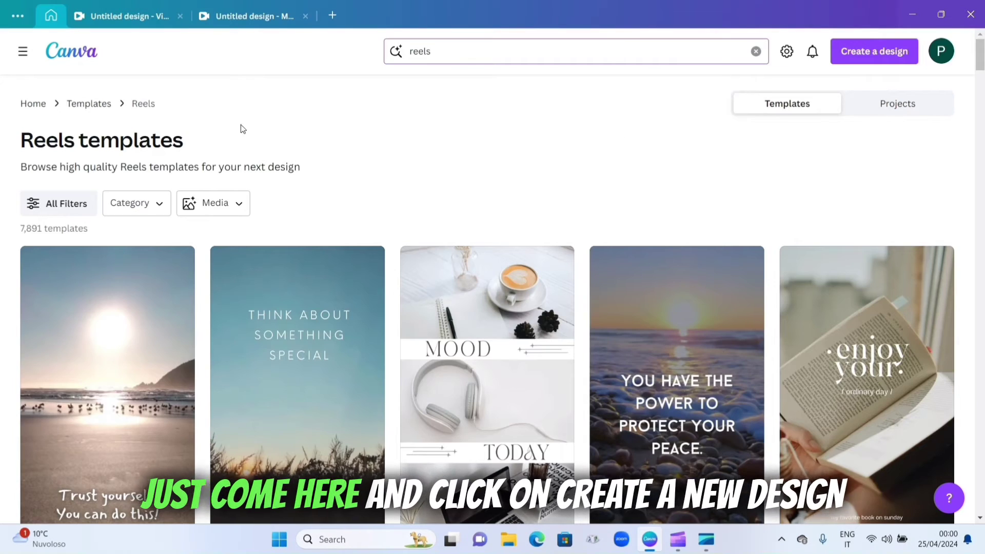
Step: Create a blank YouTube Shorts design and place the uploaded image of the girl with the clay pot on it
{"action": "left_click", "coordinate": [888, 51]}
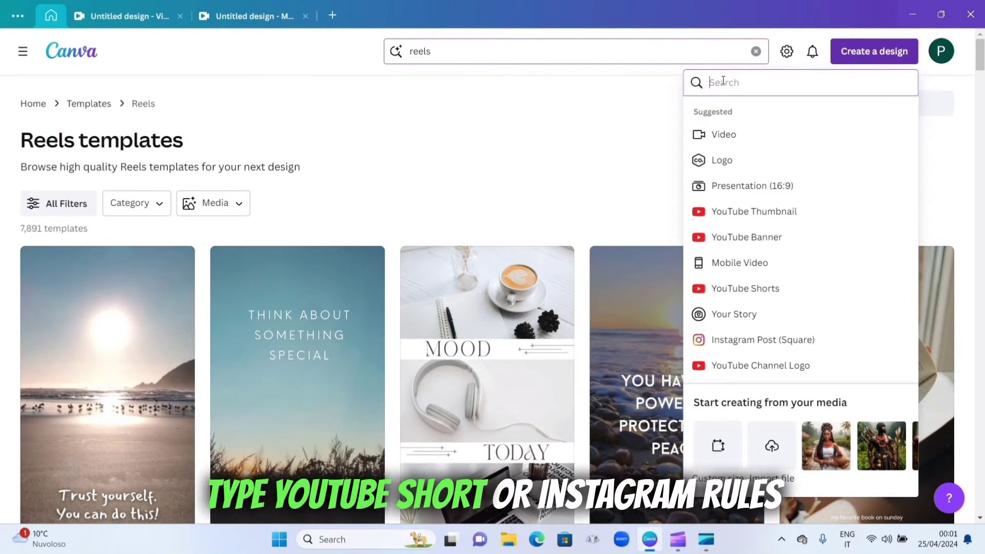
{"action": "left_click", "coordinate": [750, 288]}
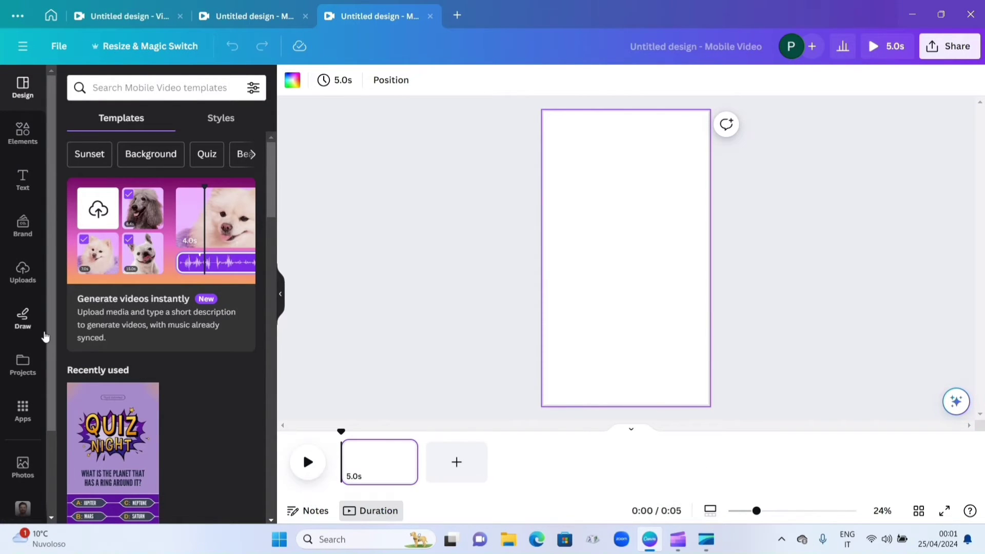
{"action": "left_click", "coordinate": [23, 279]}
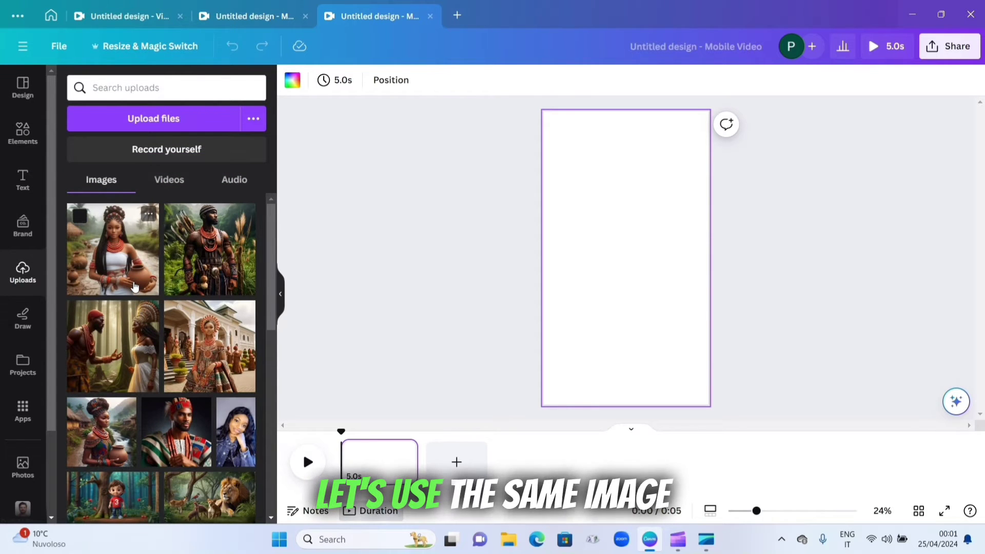
{"action": "left_click", "coordinate": [134, 286]}
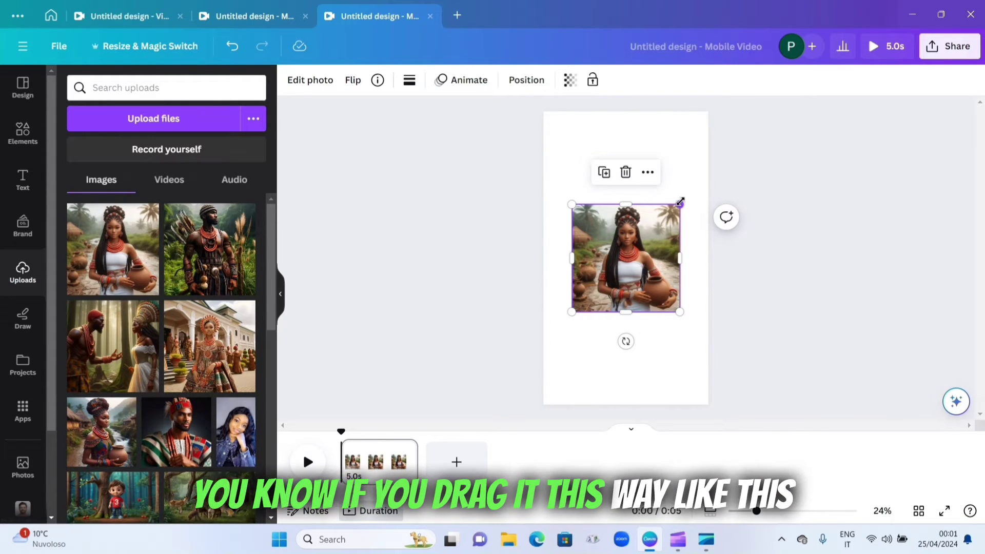
Step: Try to fill the vertical page by scaling the girl's image up from its upper corners
{"action": "left_click_drag", "start_coordinate": [680, 202], "coordinate": [697, 110]}
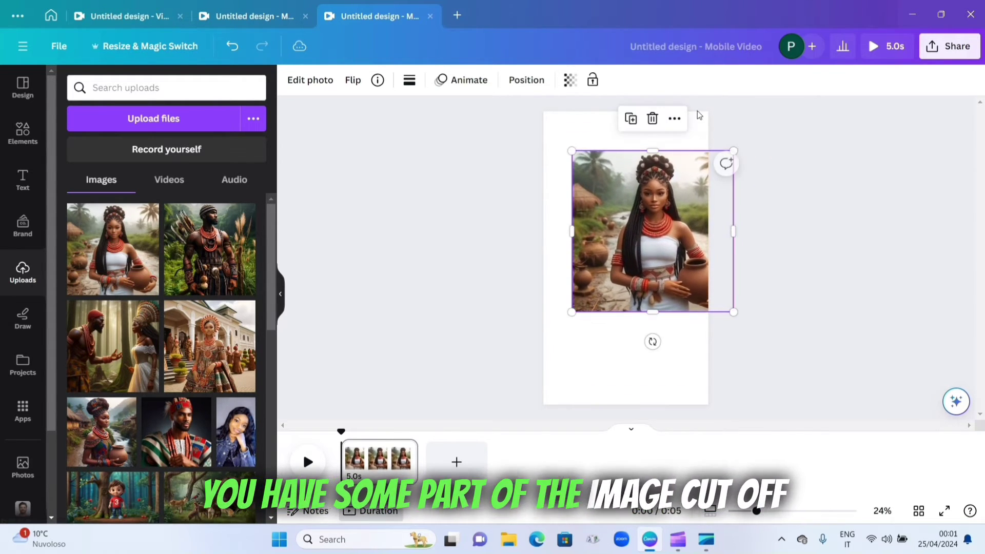
{"action": "left_click_drag", "start_coordinate": [572, 152], "coordinate": [527, 106]}
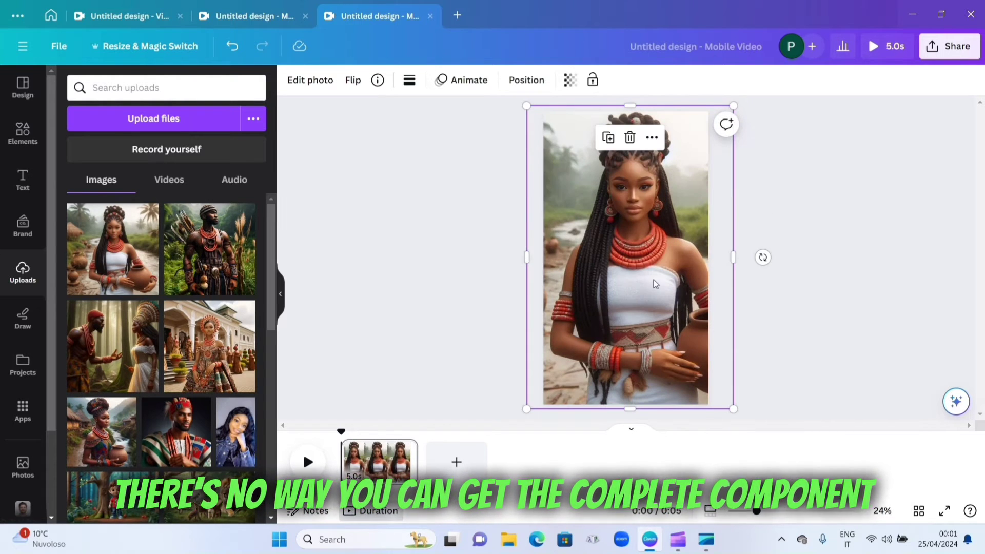
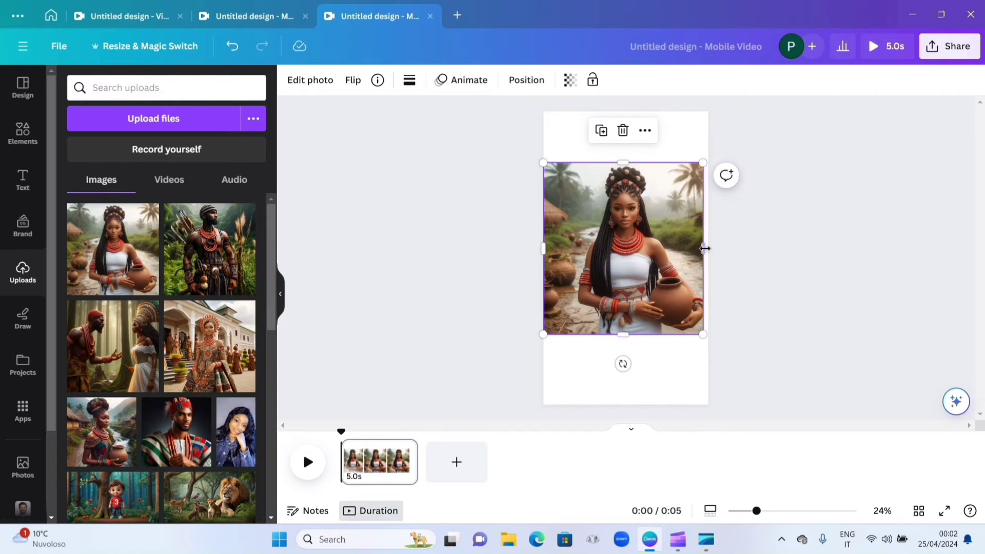
Step: Widen the girl's image to the page's right edge and generate Magic Expand results at Whole Page size
{"action": "left_click_drag", "start_coordinate": [703, 247], "coordinate": [707, 247]}
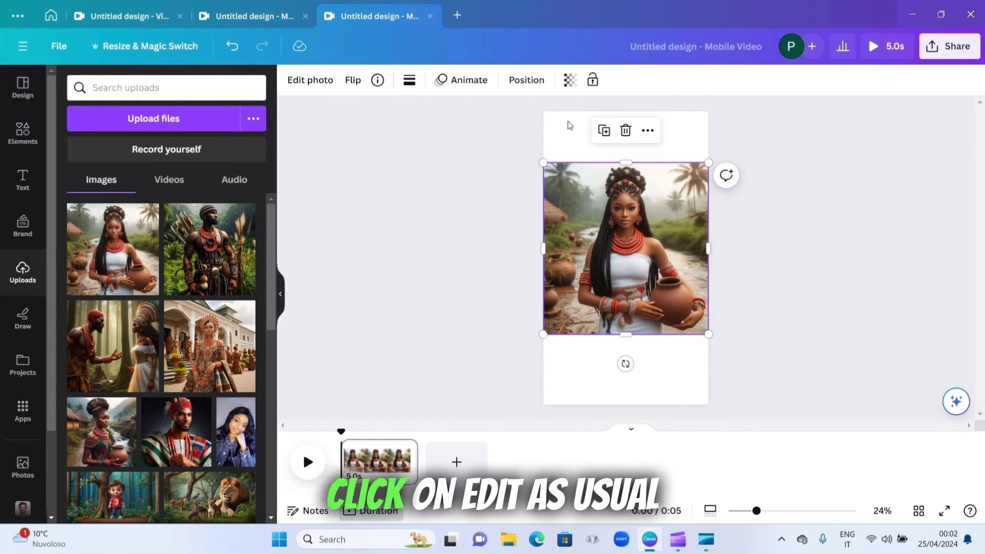
{"action": "left_click", "coordinate": [324, 82]}
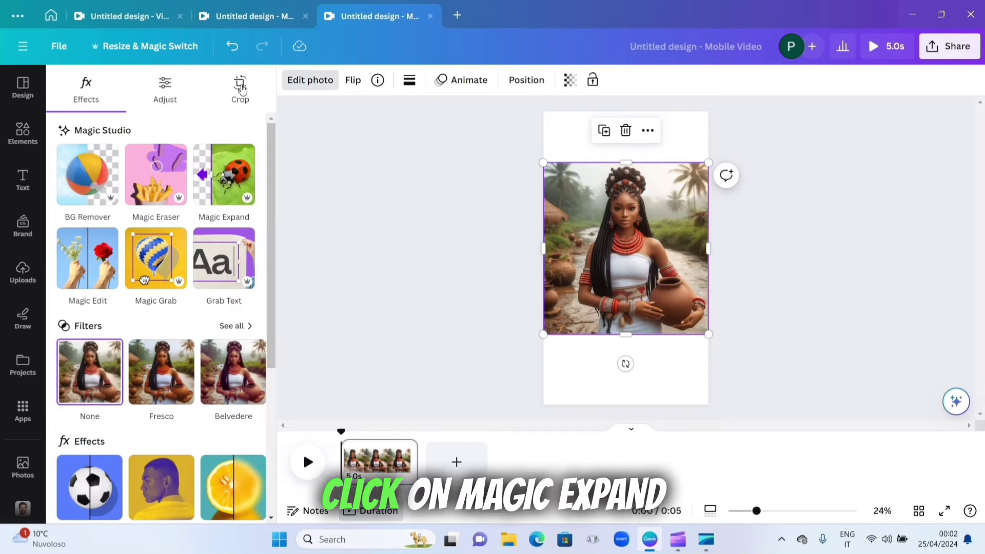
{"action": "left_click", "coordinate": [227, 198]}
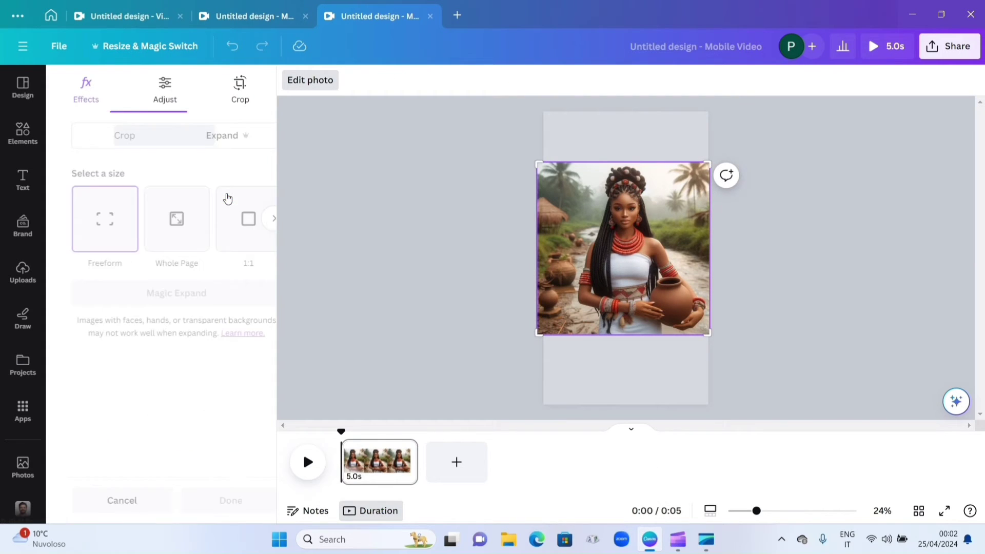
{"action": "left_click", "coordinate": [158, 238]}
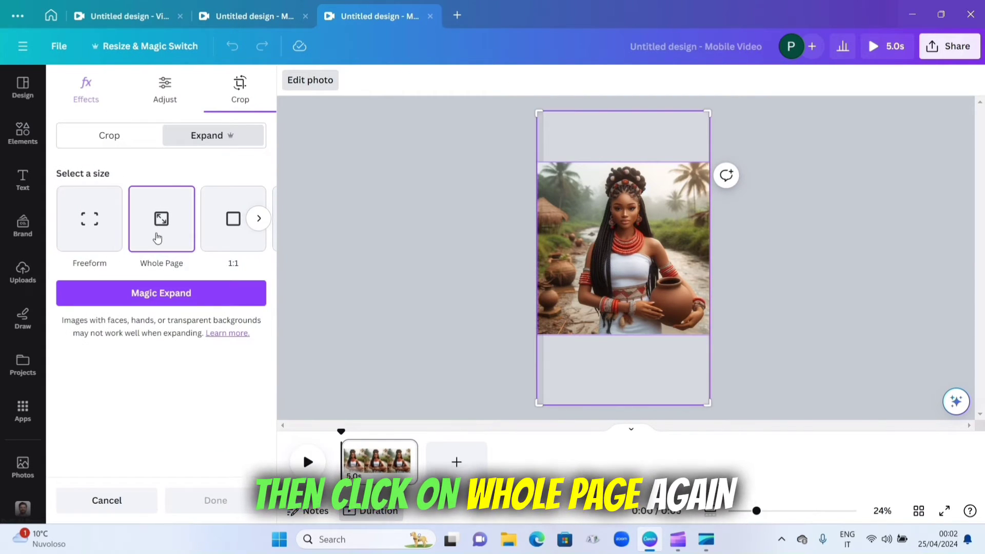
{"action": "left_click", "coordinate": [199, 293]}
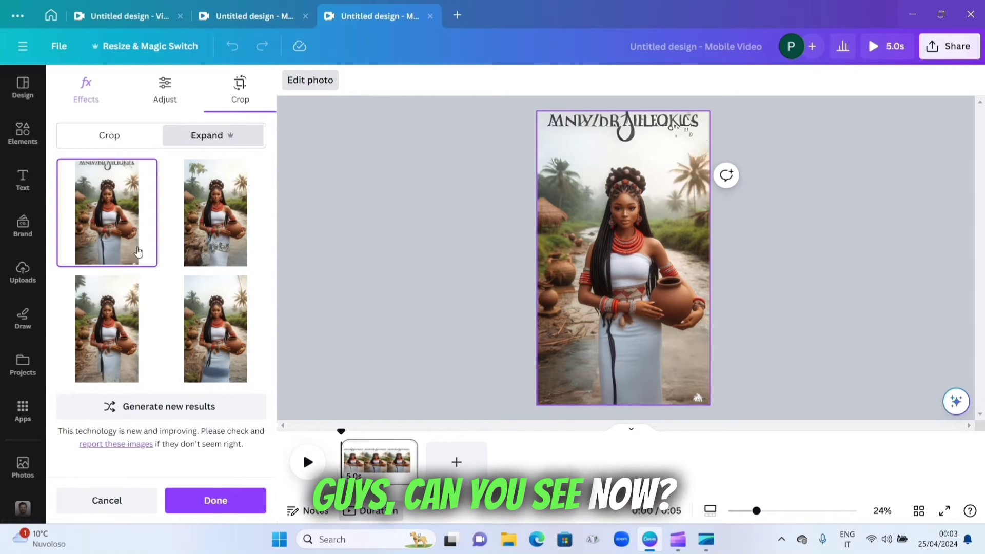
Step: Compare the four expanded versions of the girl and accept the second one, with the patterned band on her skirt
{"action": "left_click", "coordinate": [211, 235]}
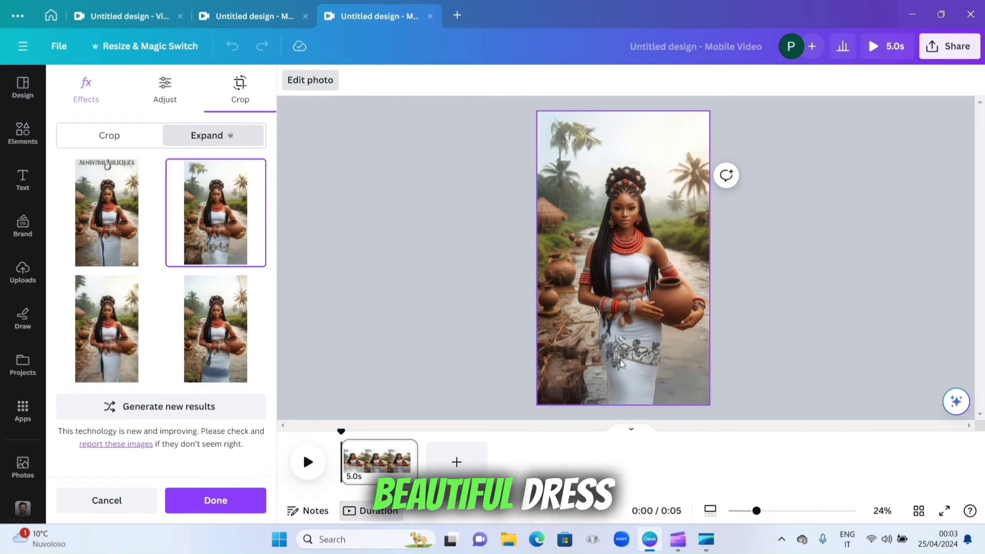
{"action": "left_click", "coordinate": [218, 350]}
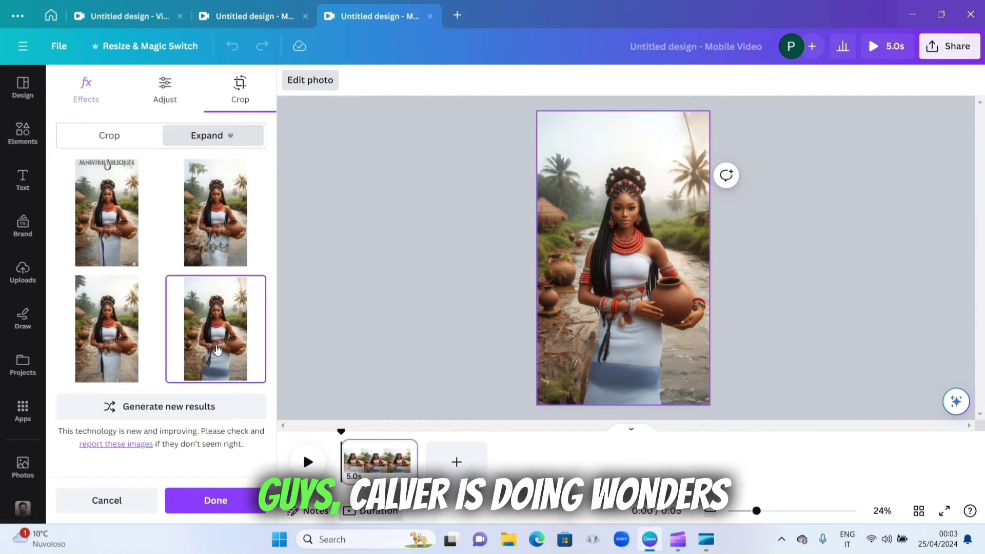
{"action": "left_click", "coordinate": [103, 334]}
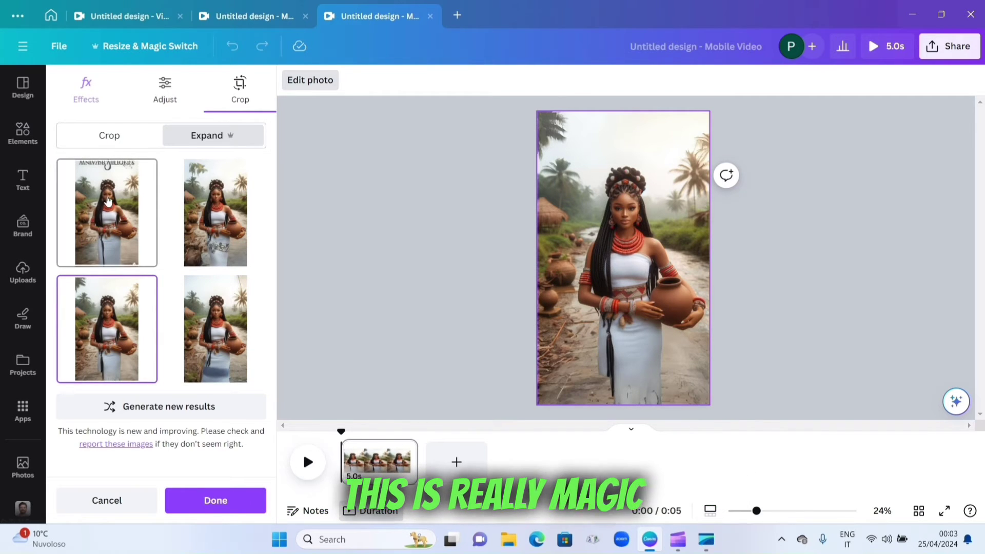
{"action": "left_click", "coordinate": [108, 214]}
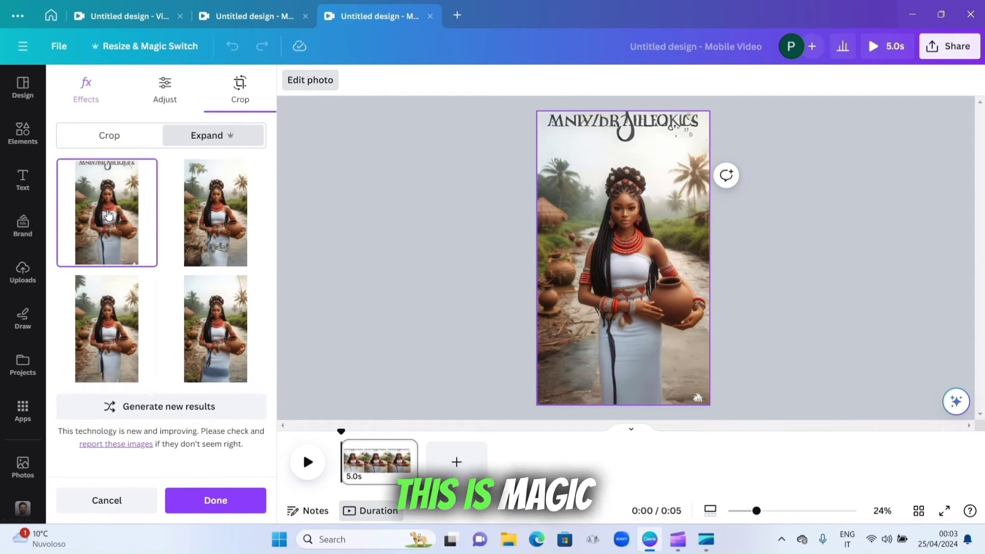
{"action": "left_click", "coordinate": [207, 223]}
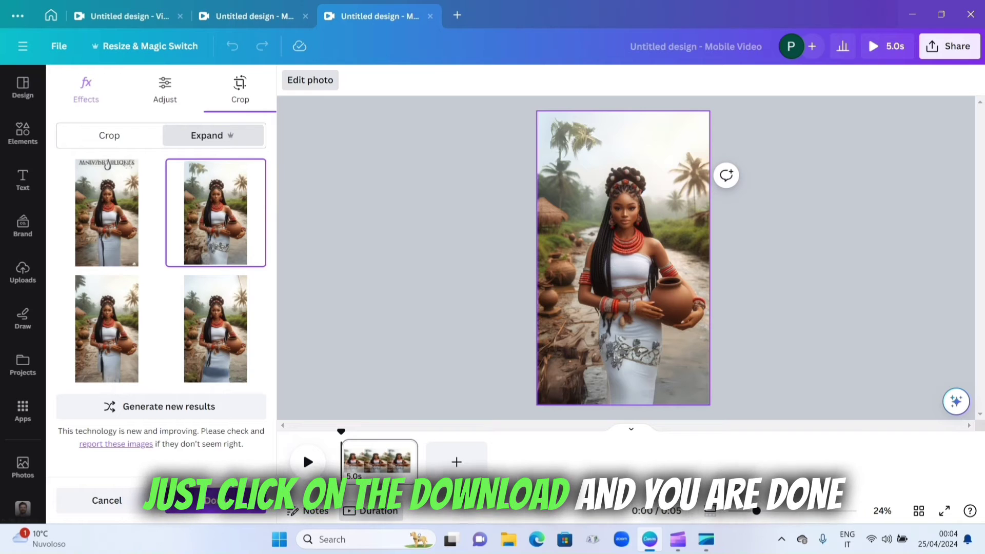
{"action": "left_click", "coordinate": [216, 500]}
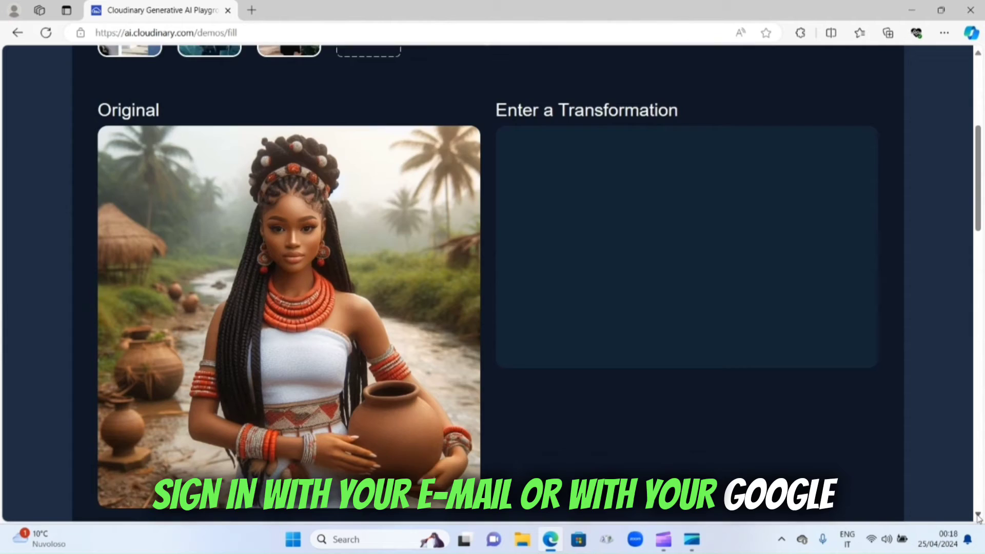
Step: Switch to Cloudinary's Generative Fill demo and upload the image of the girl with the clay pot from the computer
{"action": "scroll", "coordinate": [978, 519], "scroll_direction": "down", "scroll_amount": 15}
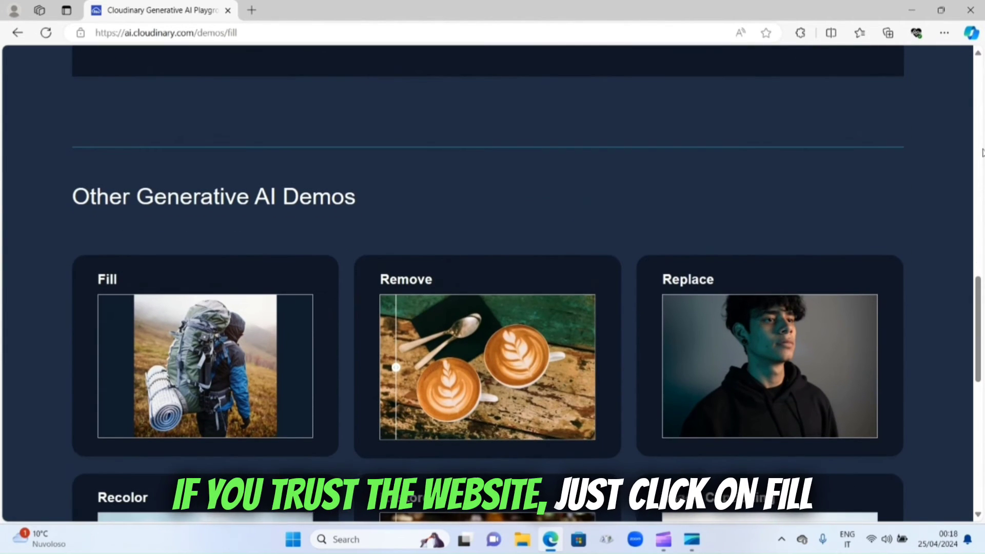
{"action": "left_click", "coordinate": [981, 383]}
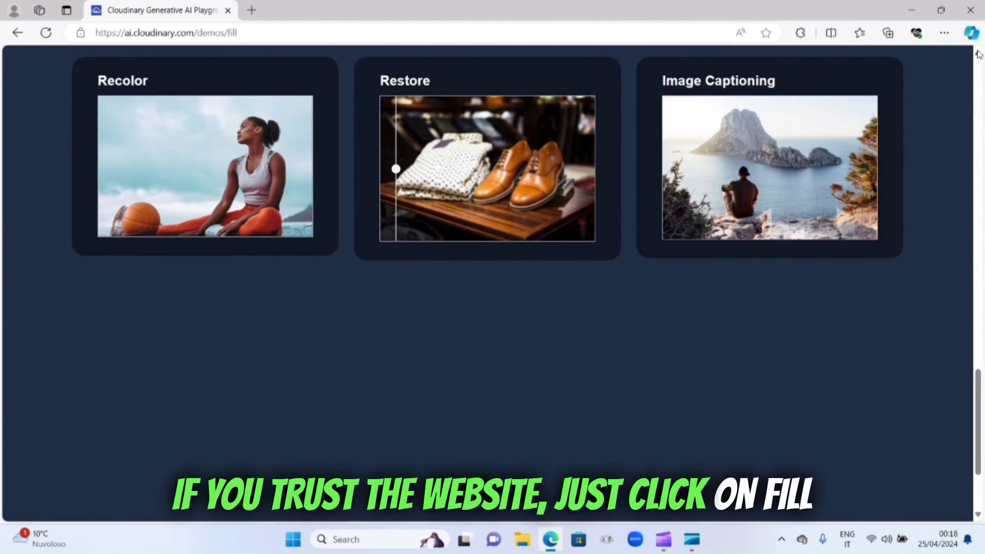
{"action": "scroll", "coordinate": [978, 54], "scroll_direction": "up", "scroll_amount": 20}
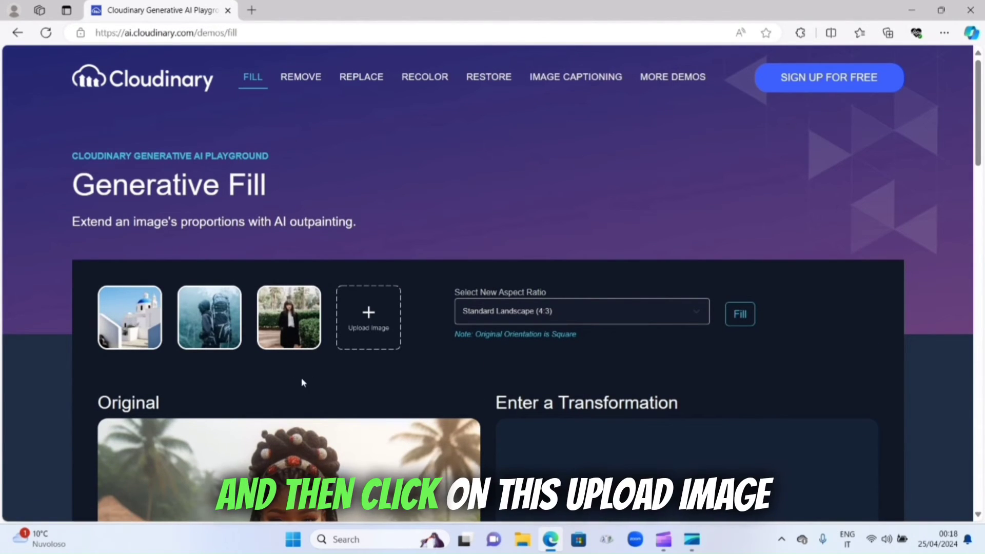
{"action": "left_click", "coordinate": [373, 328]}
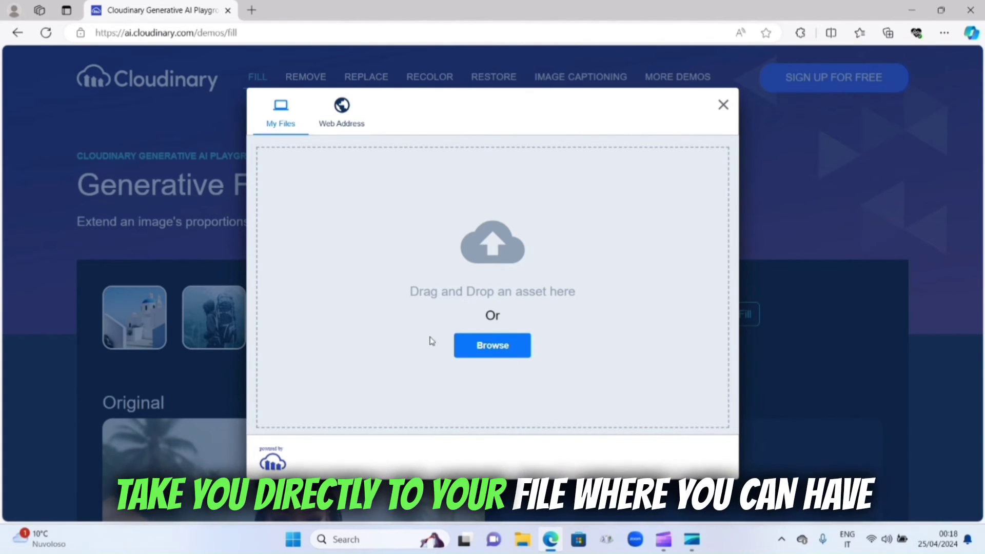
{"action": "left_click", "coordinate": [490, 344]}
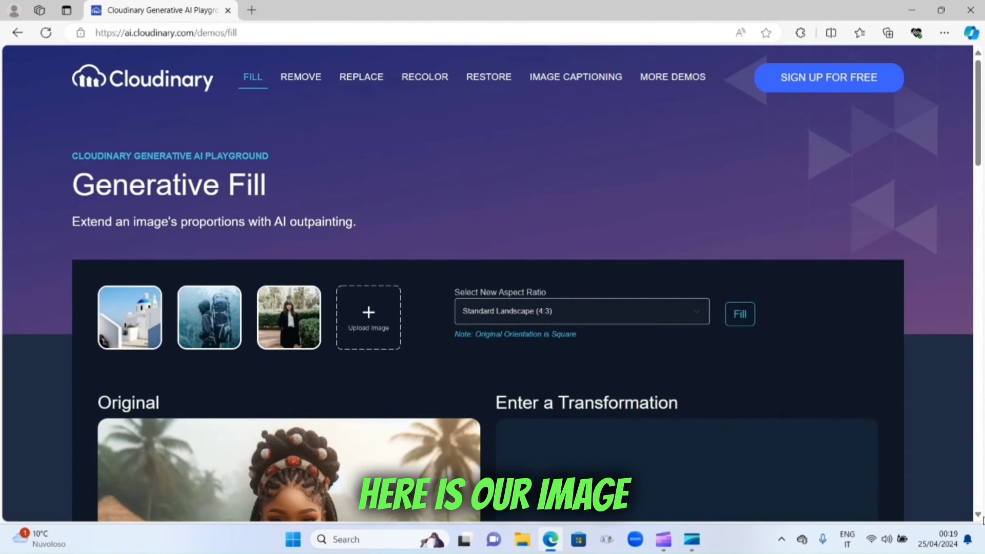
Step: Extend the uploaded image to the Widescreen Landscape (16:9) aspect ratio with Generative Fill
{"action": "scroll", "coordinate": [980, 516], "scroll_direction": "down", "scroll_amount": 5}
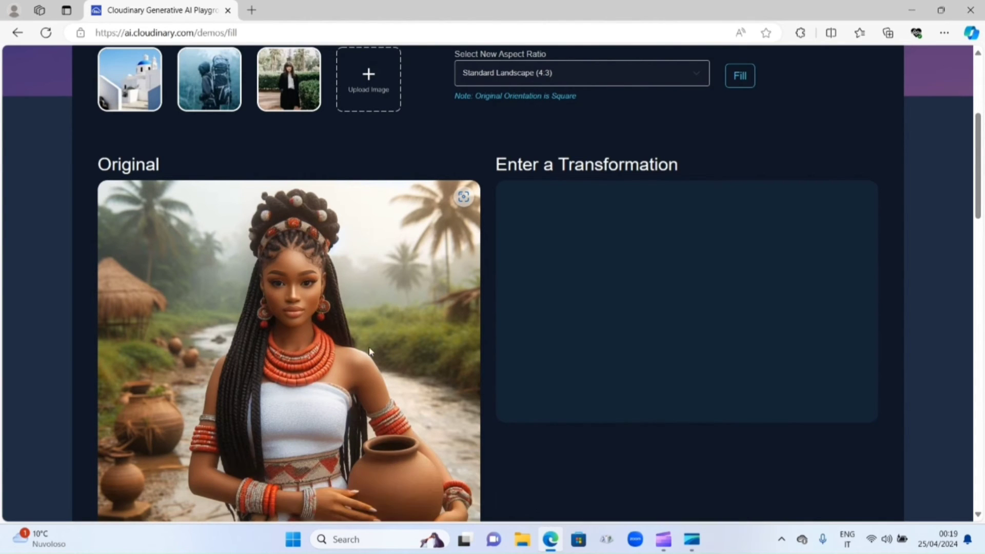
{"action": "left_click", "coordinate": [706, 73]}
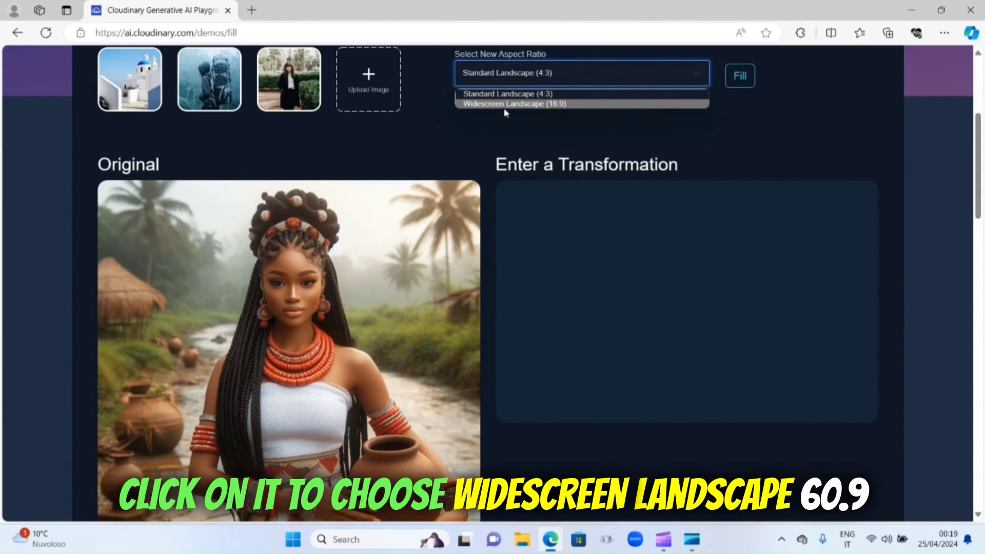
{"action": "left_click", "coordinate": [573, 105]}
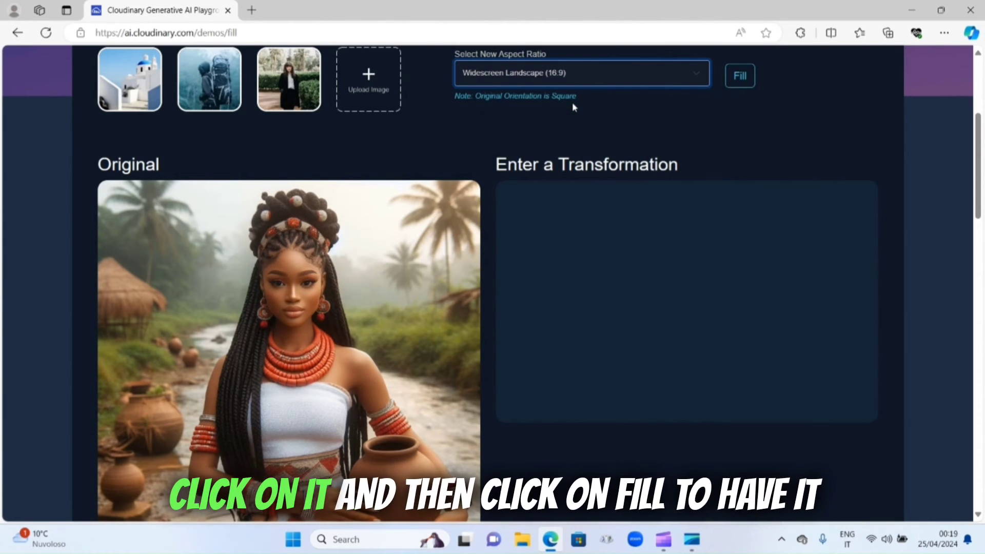
{"action": "left_click", "coordinate": [742, 79]}
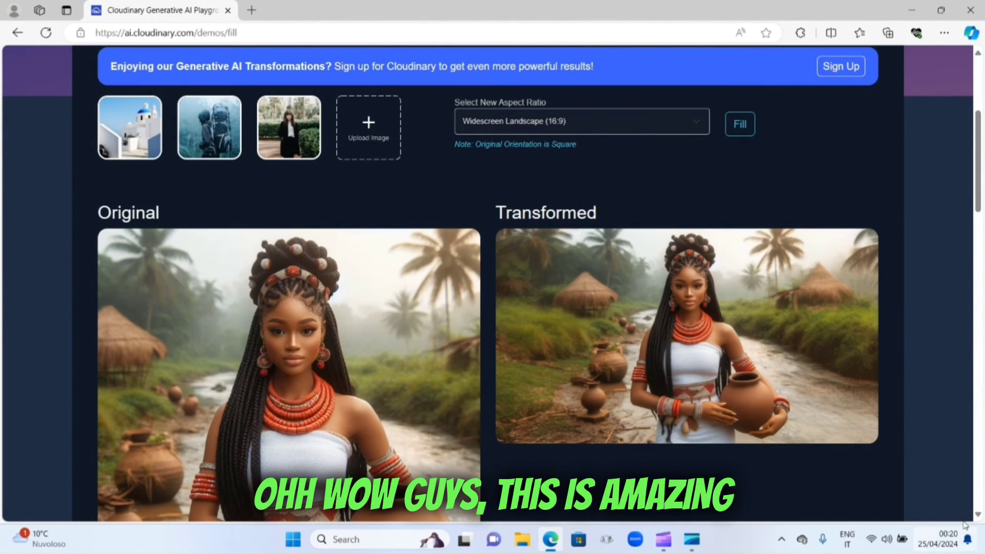
Step: Examine the transformed widescreen image of the girl against the original square one
{"action": "scroll", "coordinate": [979, 516], "scroll_direction": "down", "scroll_amount": 3}
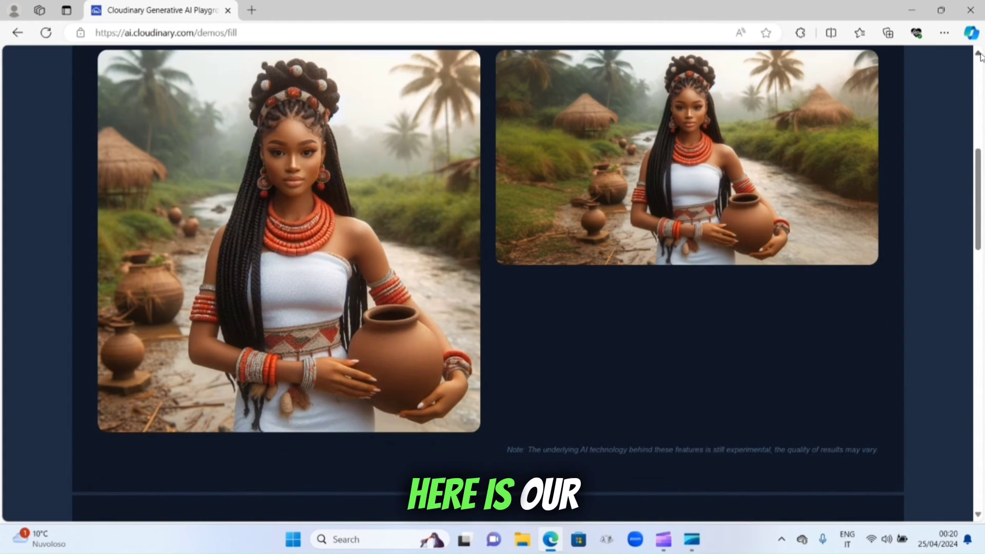
{"action": "scroll", "coordinate": [980, 55], "scroll_direction": "up", "scroll_amount": 3}
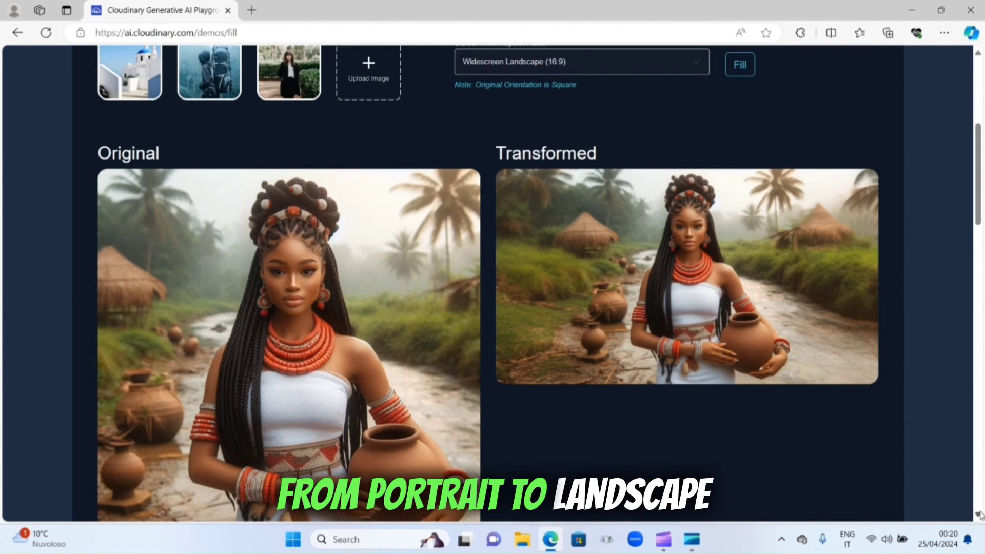
{"action": "scroll", "coordinate": [979, 514], "scroll_direction": "down", "scroll_amount": 1}
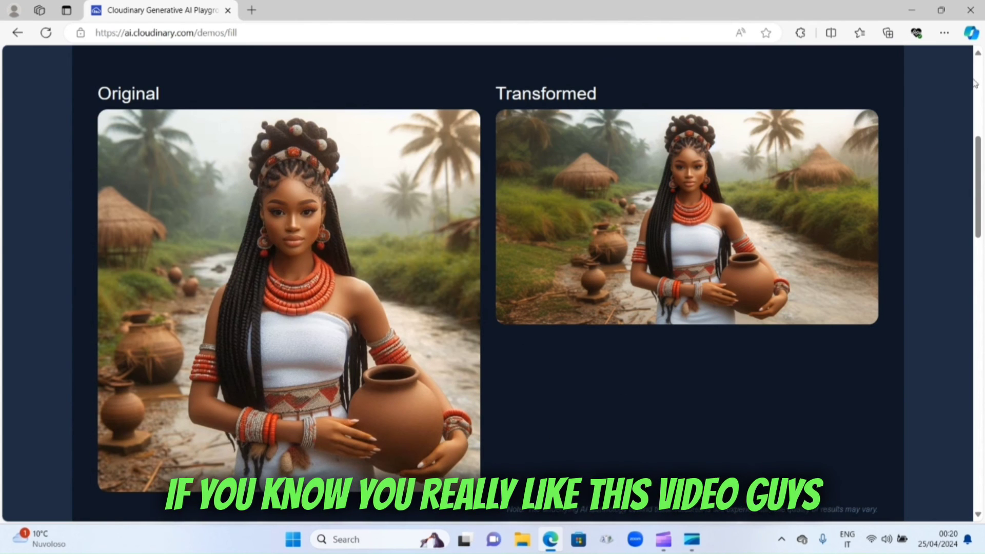
{"action": "left_click", "coordinate": [979, 55]}
{"action": "left_click", "coordinate": [979, 55]}
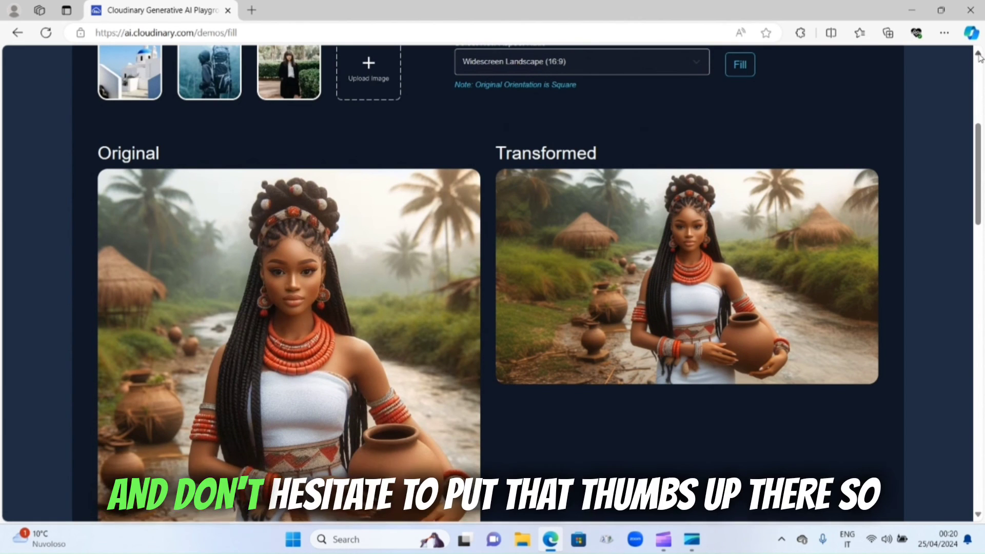
{"action": "scroll", "coordinate": [978, 55], "scroll_direction": "up", "scroll_amount": 3}
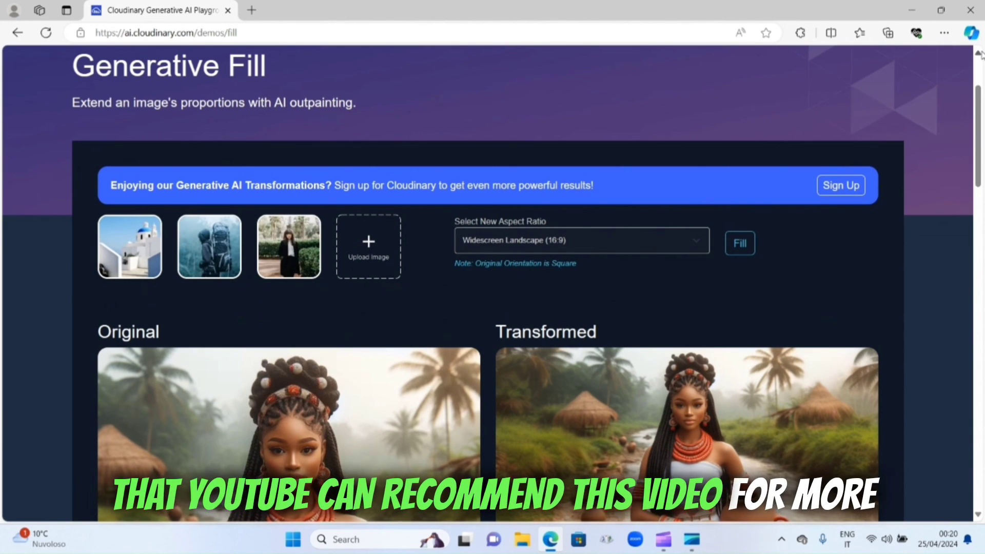
{"action": "scroll", "coordinate": [981, 54], "scroll_direction": "up", "scroll_amount": 2}
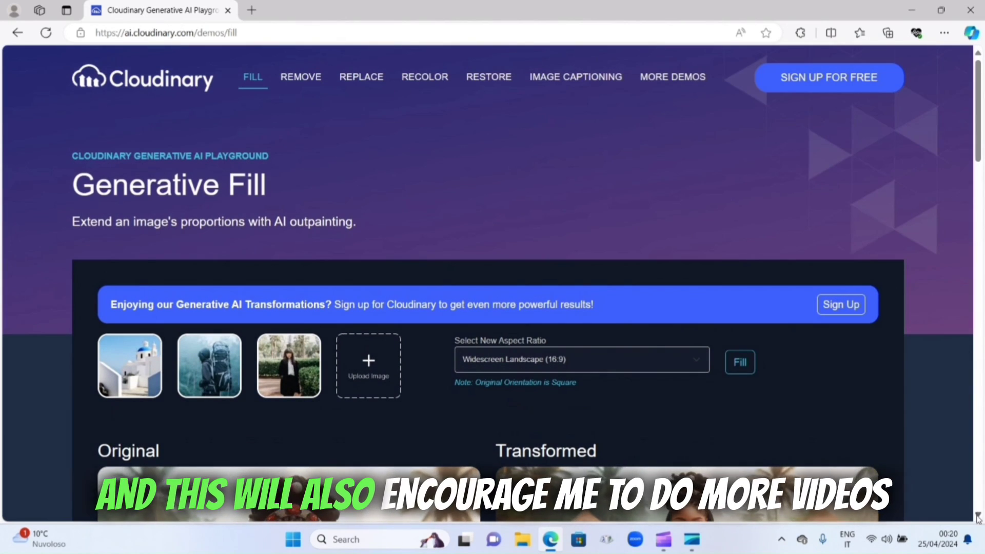
{"action": "scroll", "coordinate": [980, 515], "scroll_direction": "down", "scroll_amount": 5}
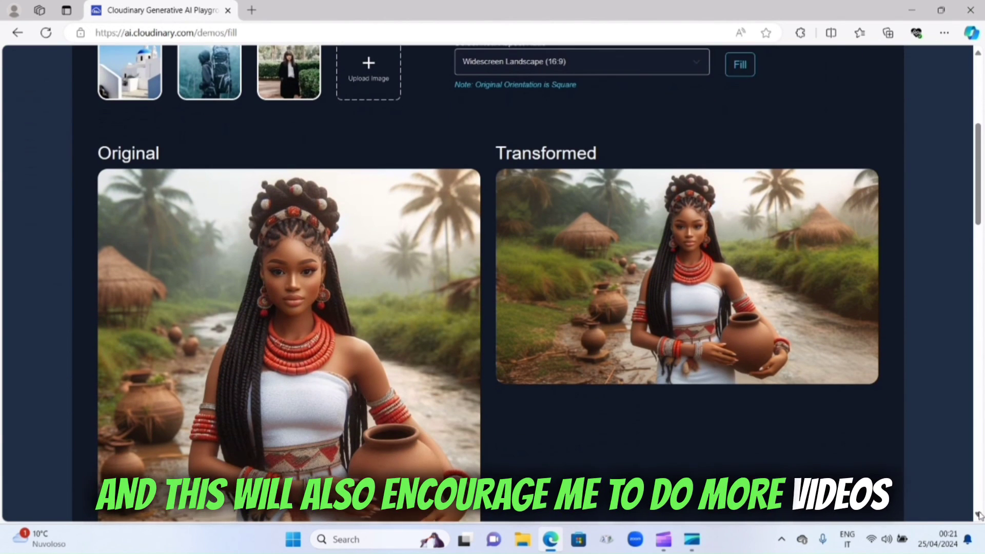
{"action": "scroll", "coordinate": [980, 514], "scroll_direction": "down", "scroll_amount": 1}
{"action": "scroll", "coordinate": [980, 514], "scroll_direction": "down", "scroll_amount": 1}
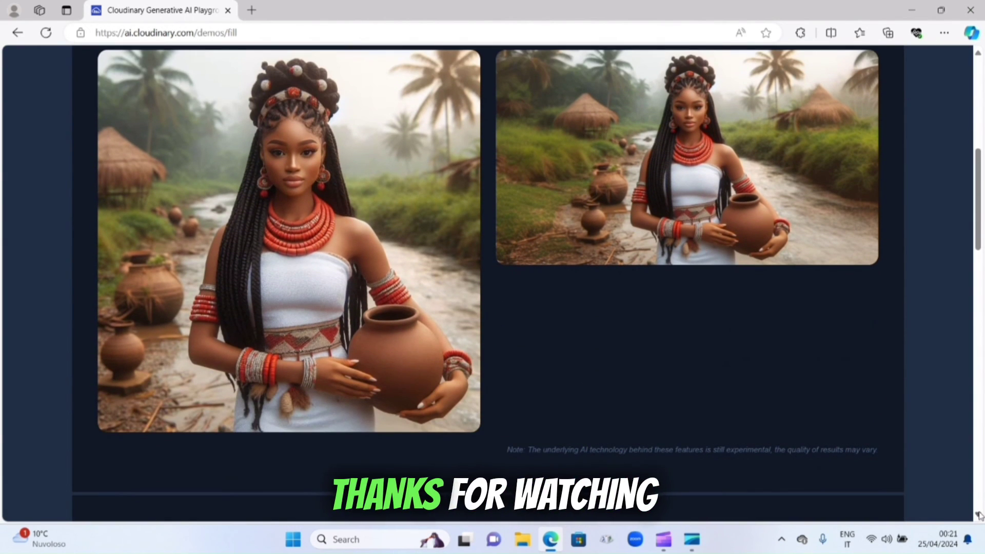
{"action": "scroll", "coordinate": [980, 515], "scroll_direction": "down", "scroll_amount": 1}
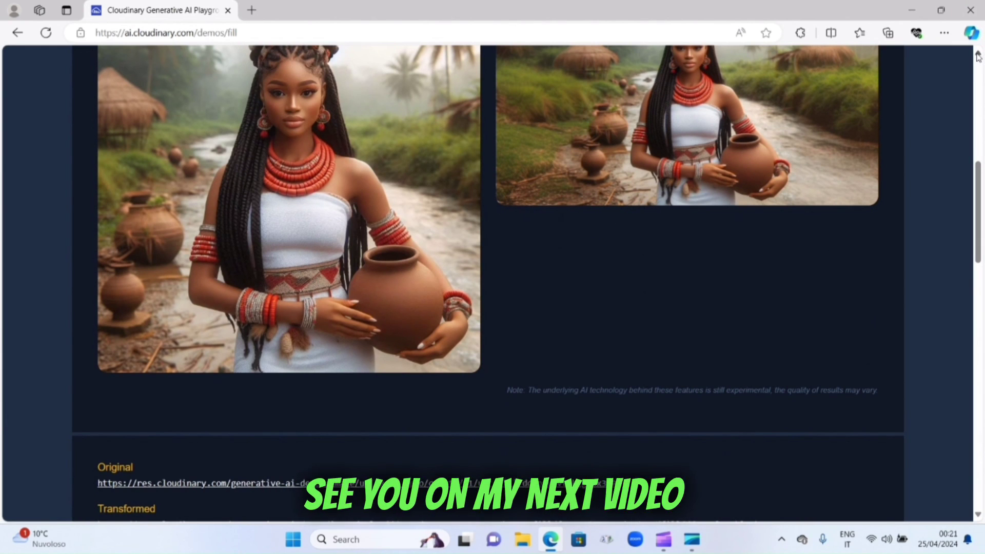
{"action": "scroll", "coordinate": [978, 54], "scroll_direction": "up", "scroll_amount": 5}
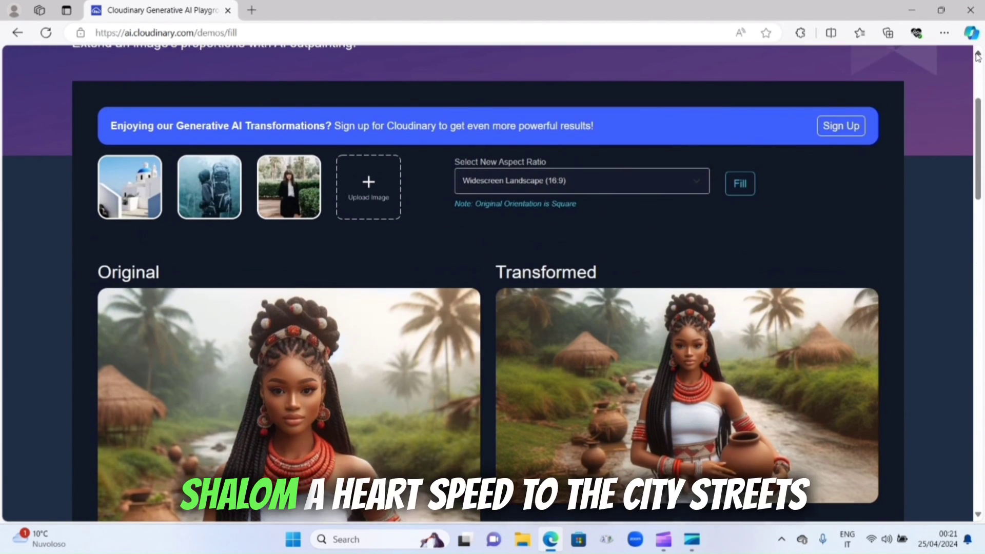